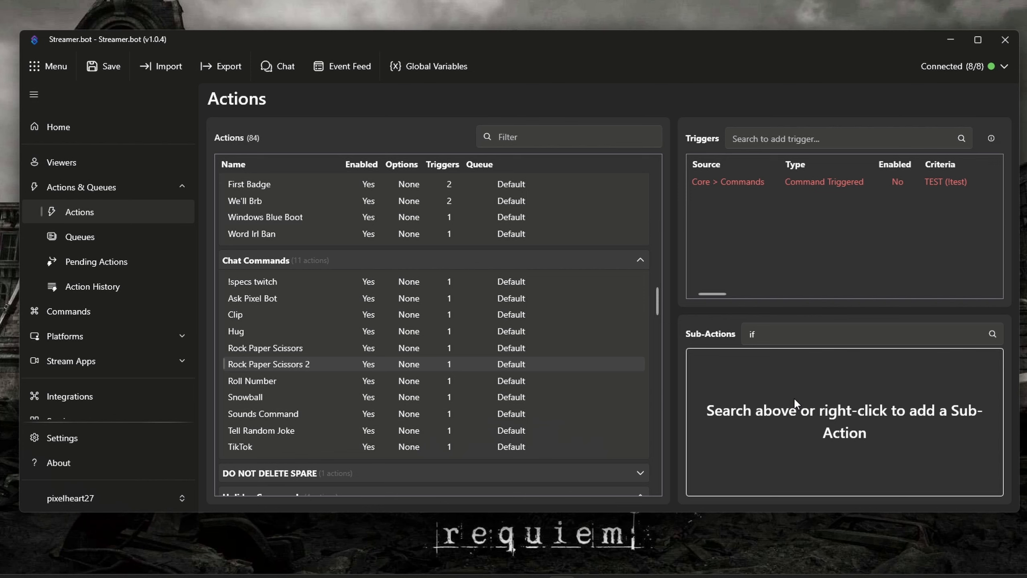
{"action": "left_click", "coordinate": [798, 340]}
{"action": "key", "text": "BackSpace"}
{"action": "key", "text": "BackSpace"}
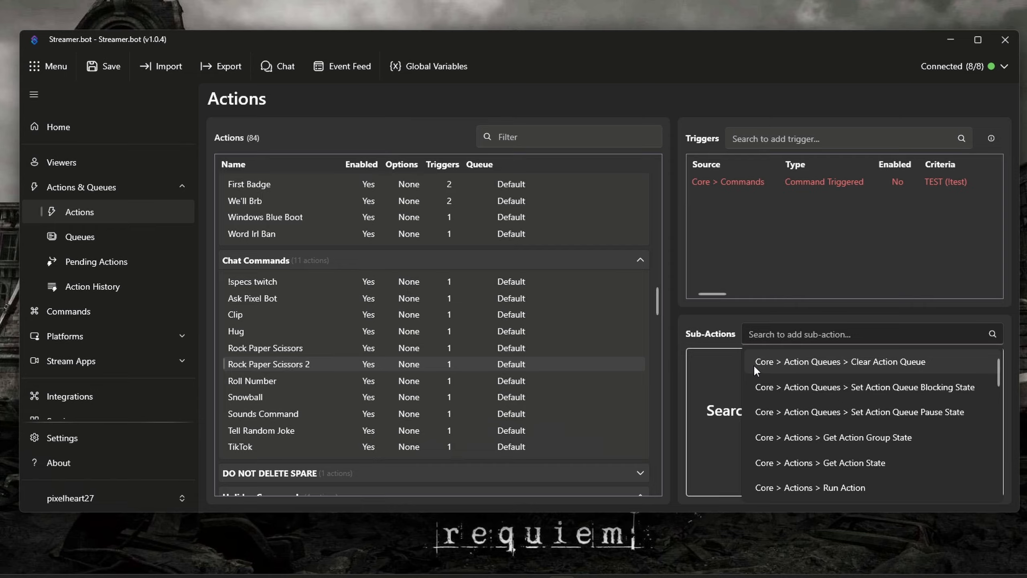
{"action": "type", "text": "if"}
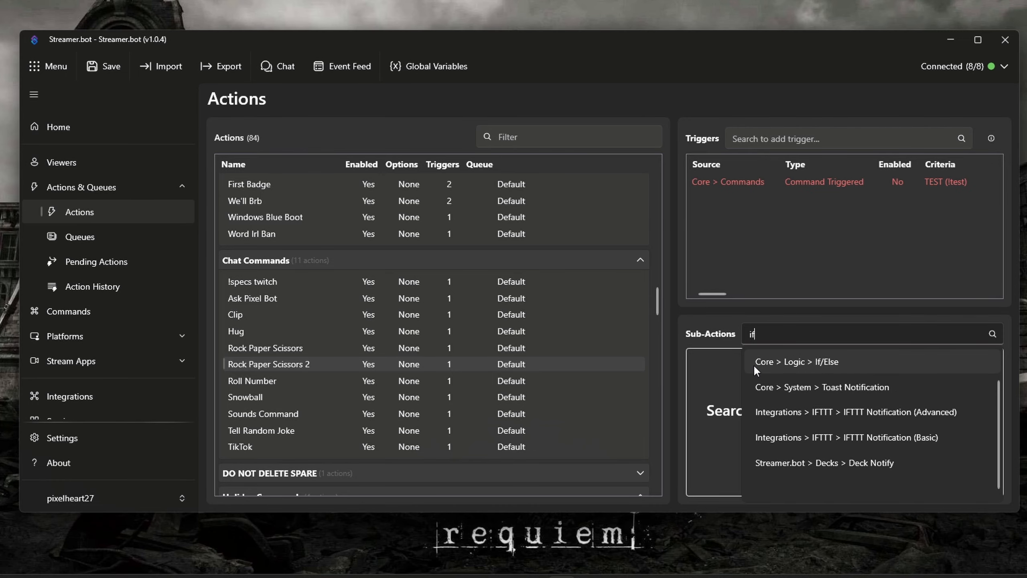
{"action": "left_click", "coordinate": [704, 367]}
Add a Core Logic If/Else sub-action that checks whether %input0% Equals (Ignore Case) "rock".
{"action": "right_click", "coordinate": [707, 371]}
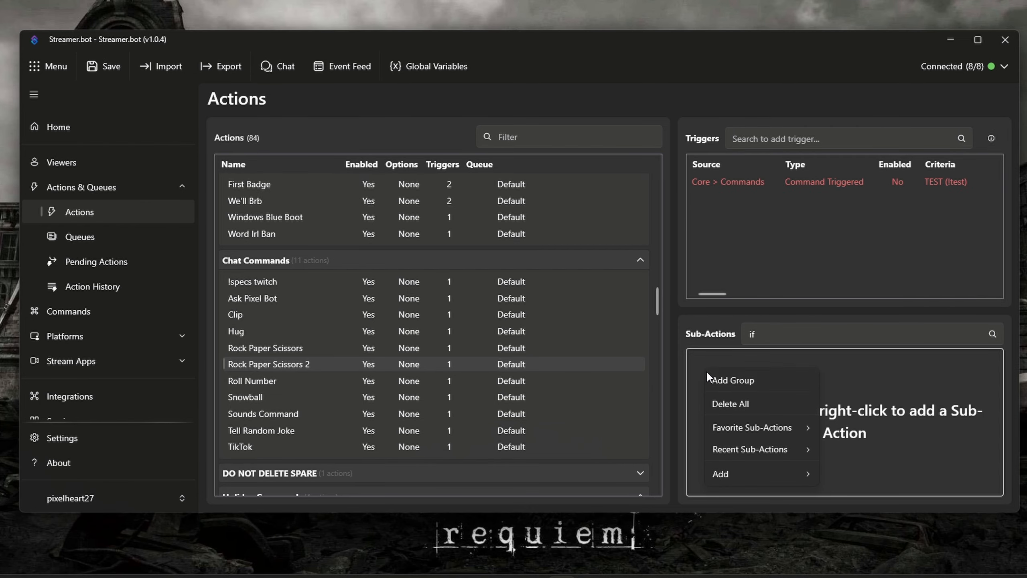
{"action": "mouse_move", "coordinate": [730, 470]}
{"action": "mouse_move", "coordinate": [852, 221]}
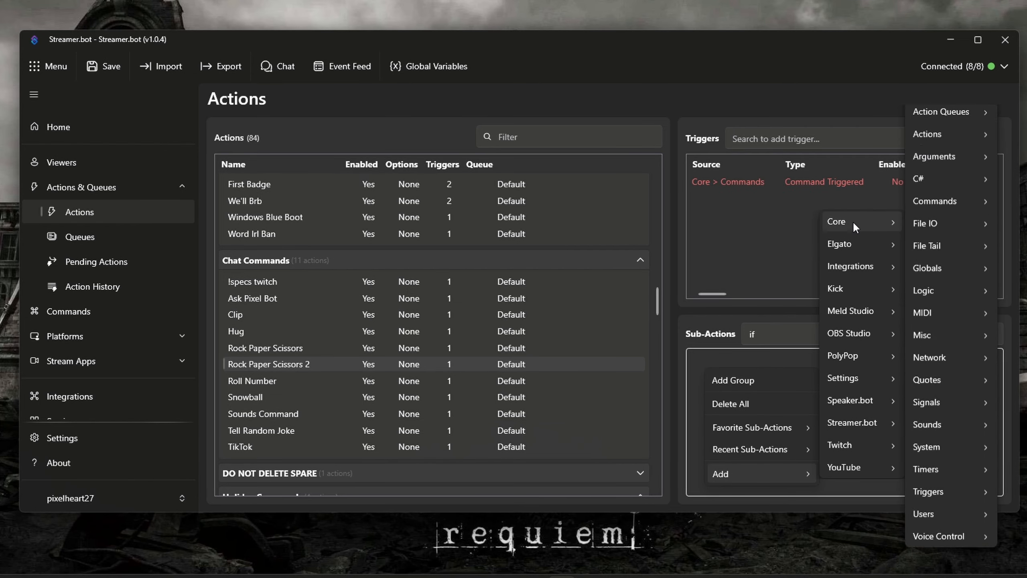
{"action": "mouse_move", "coordinate": [954, 315]}
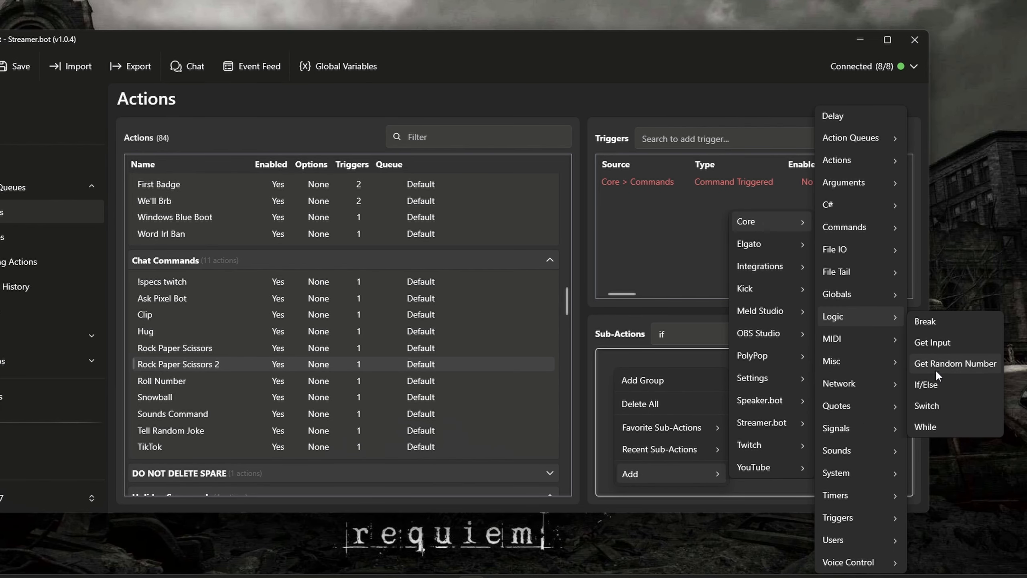
{"action": "left_click", "coordinate": [934, 383]}
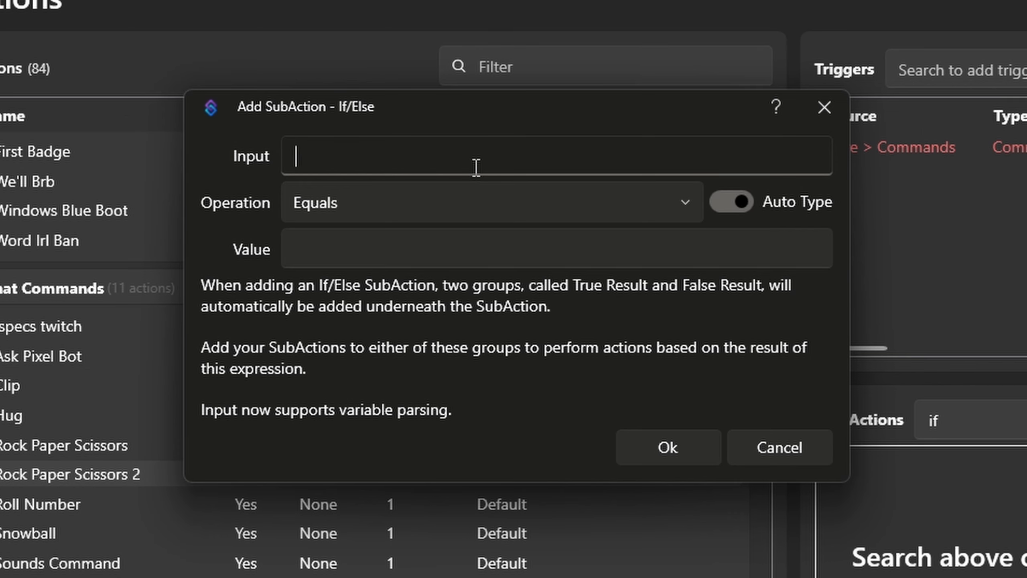
{"action": "type", "text": "%input"}
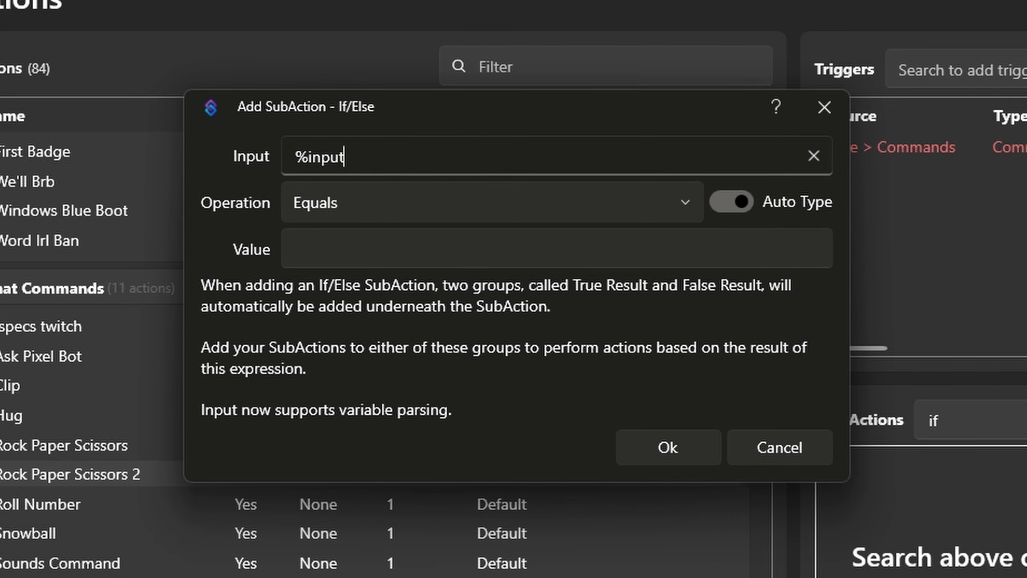
{"action": "type", "text": "0%"}
{"action": "left_click", "coordinate": [435, 209]}
{"action": "left_click", "coordinate": [408, 552]}
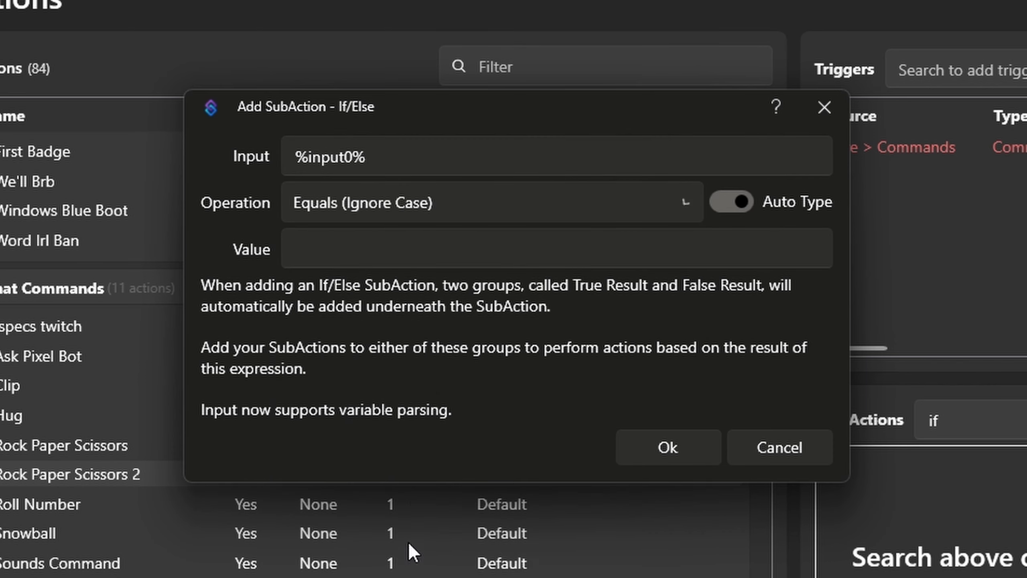
{"action": "left_click", "coordinate": [418, 250]}
{"action": "type", "text": "rock"}
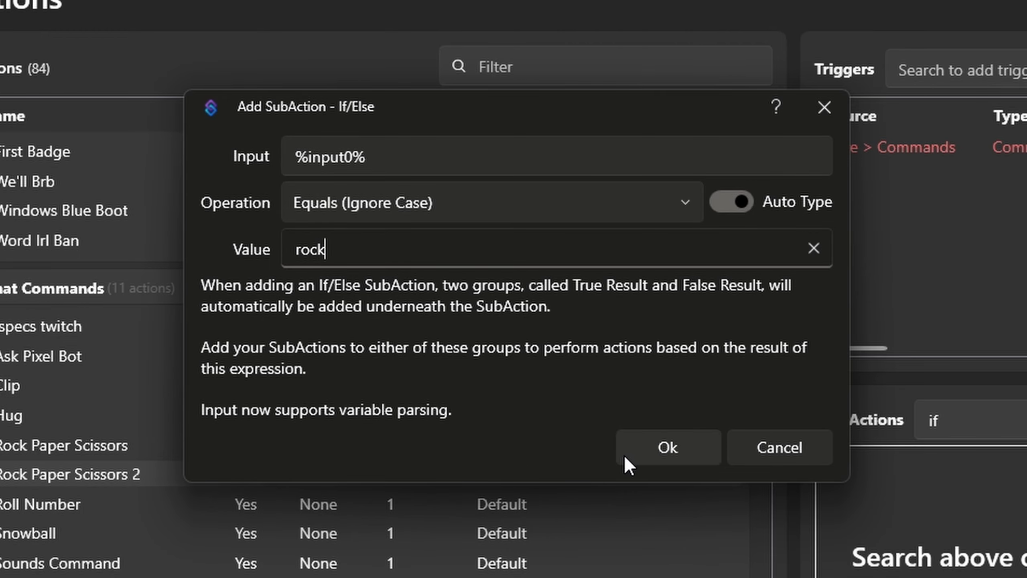
{"action": "left_click", "coordinate": [679, 464]}
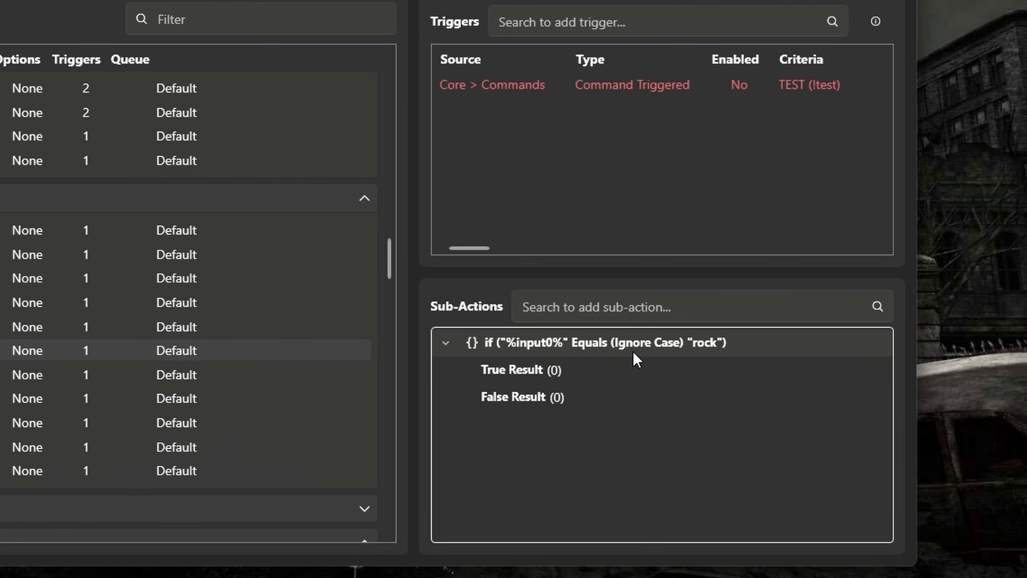
Add a Twitch Send Message to Channel sub-action reading "%user% has chosen %input0%, i pick rock, it's a tie" and place it under True Result.
{"action": "left_click", "coordinate": [635, 300]}
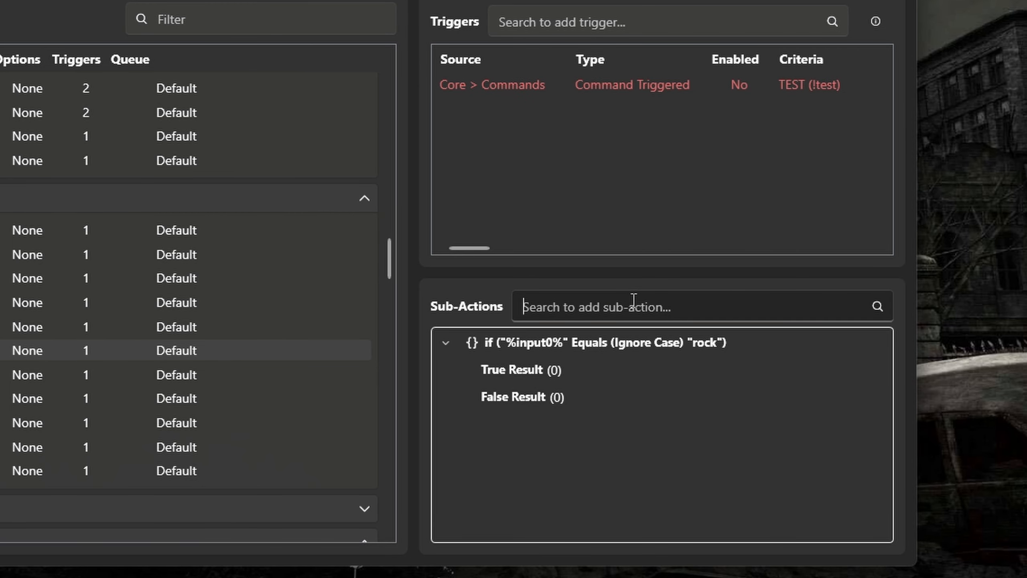
{"action": "type", "text": "chat"}
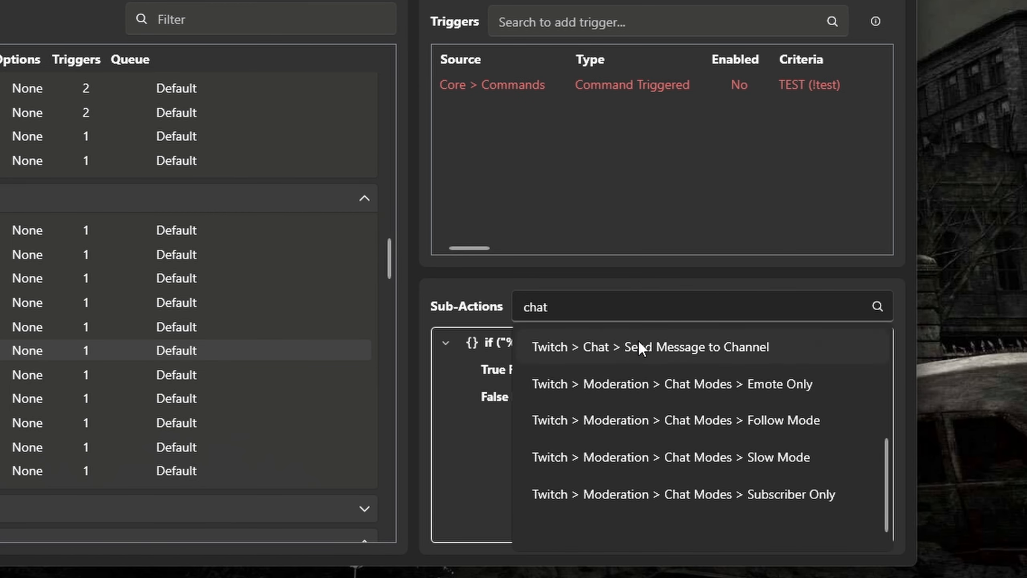
{"action": "left_click", "coordinate": [634, 342]}
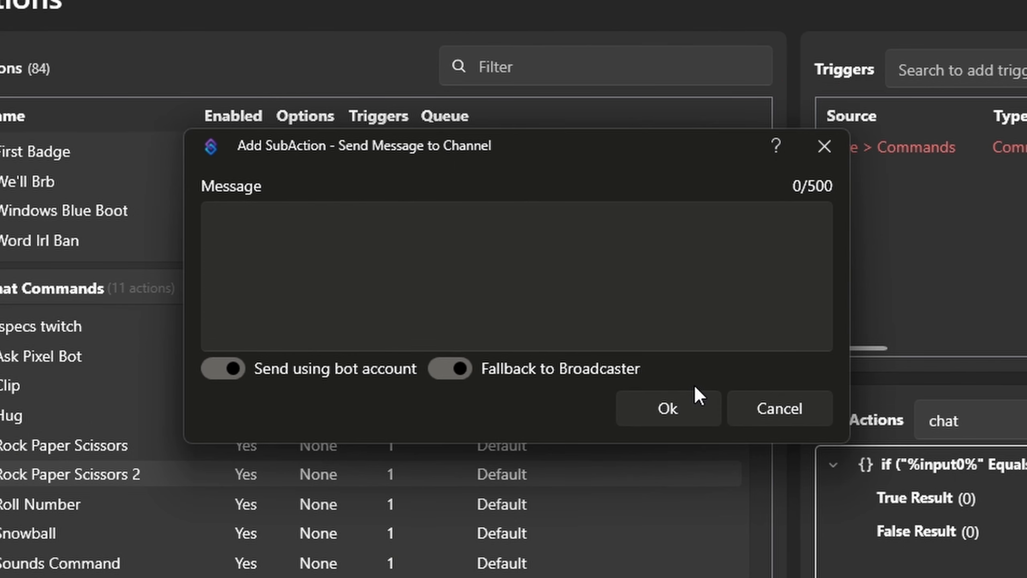
{"action": "left_click", "coordinate": [517, 276]}
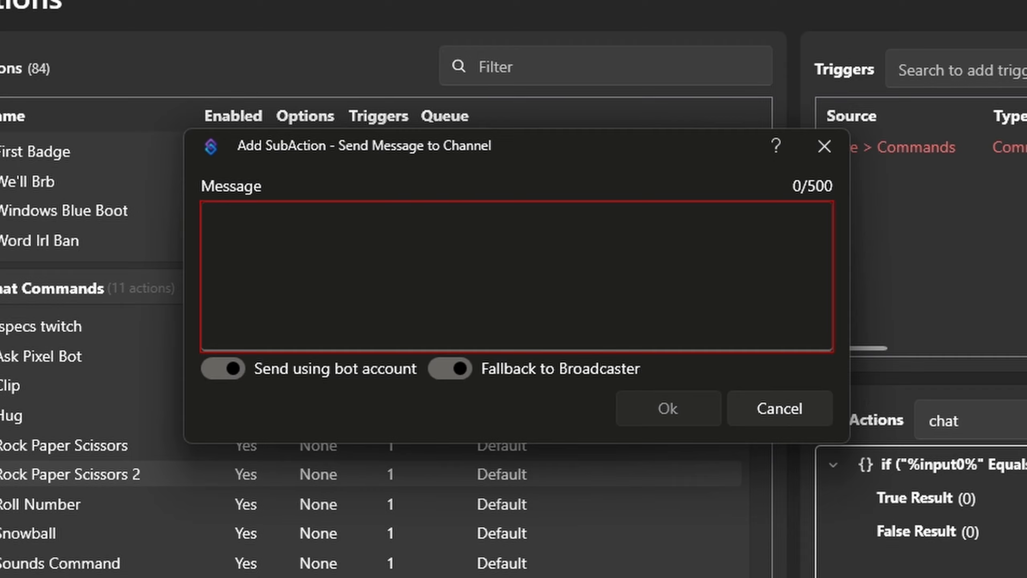
{"action": "type", "text": "%user"}
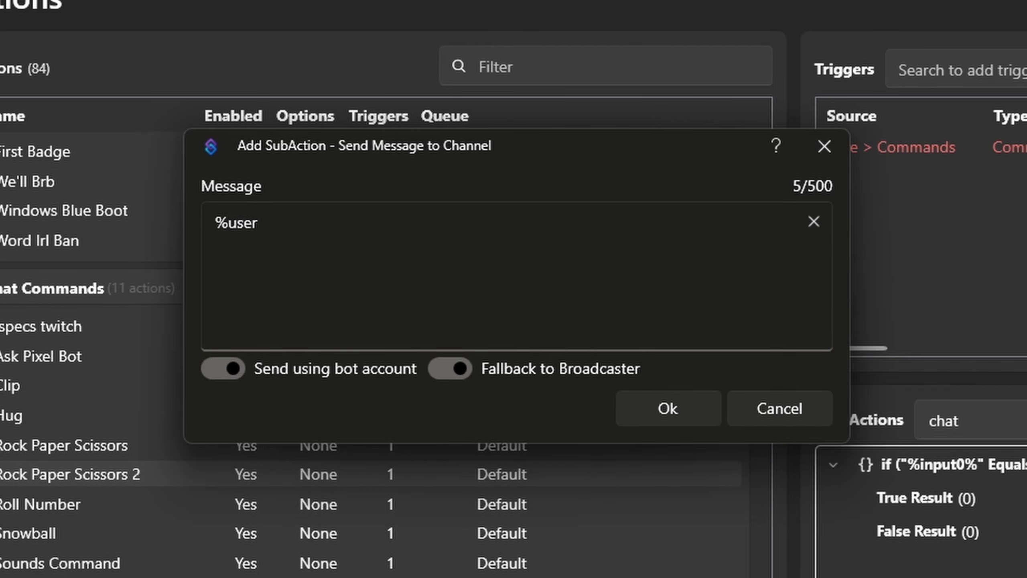
{"action": "type", "text": "% has c"}
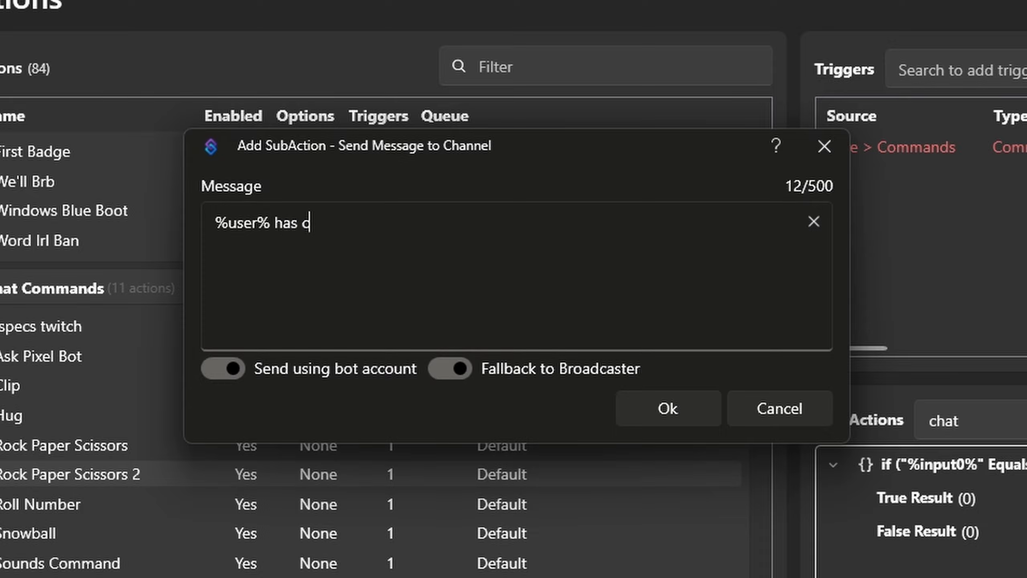
{"action": "type", "text": "hosen %input"}
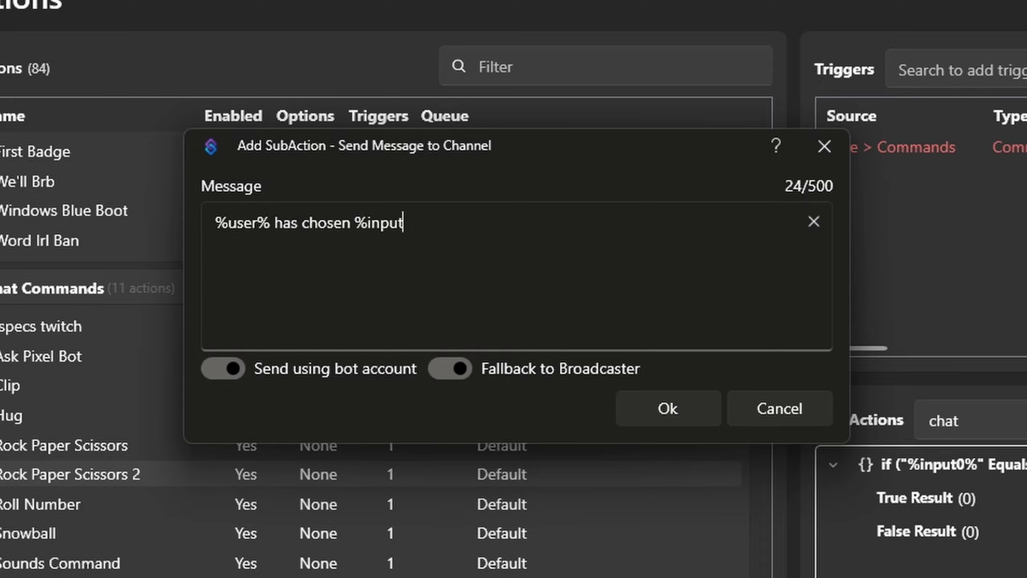
{"action": "type", "text": "0%, i pick "}
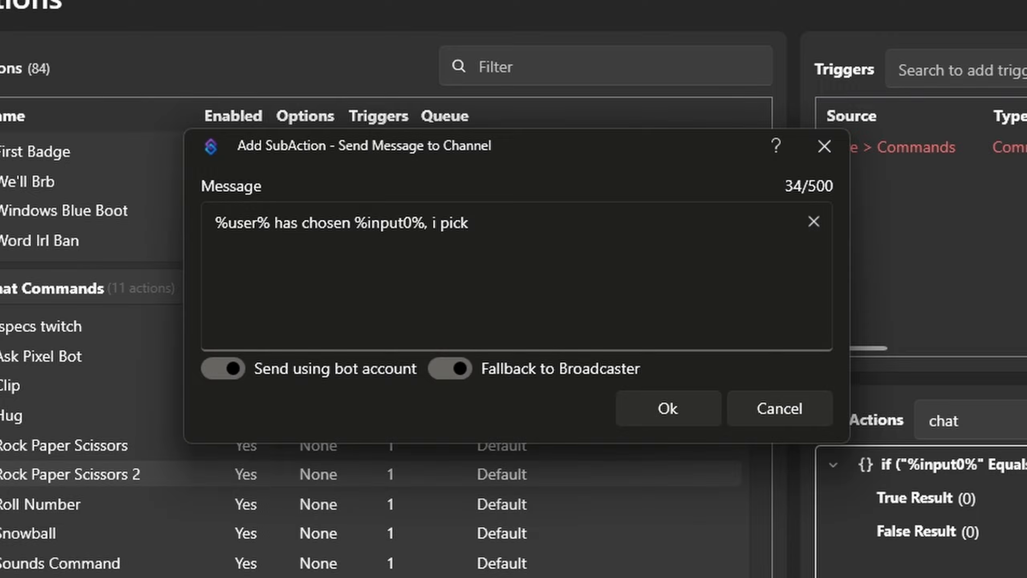
{"action": "type", "text": "rock."}
{"action": "key", "text": "BackSpace"}
{"action": "key", "text": "BackSpace"}
{"action": "type", "text": ", it"}
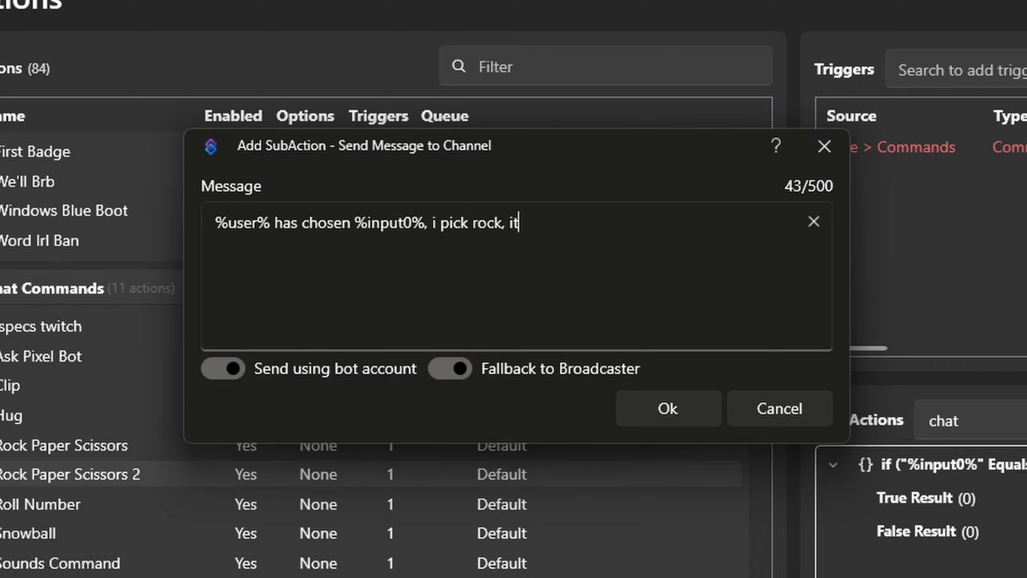
{"action": "type", "text": "'s a tie"}
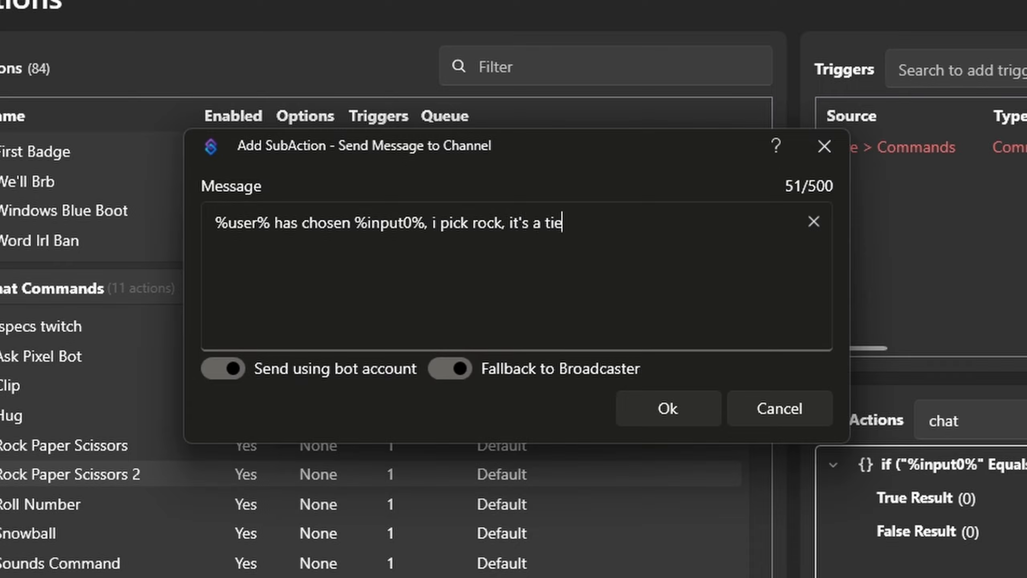
{"action": "left_click", "coordinate": [685, 411]}
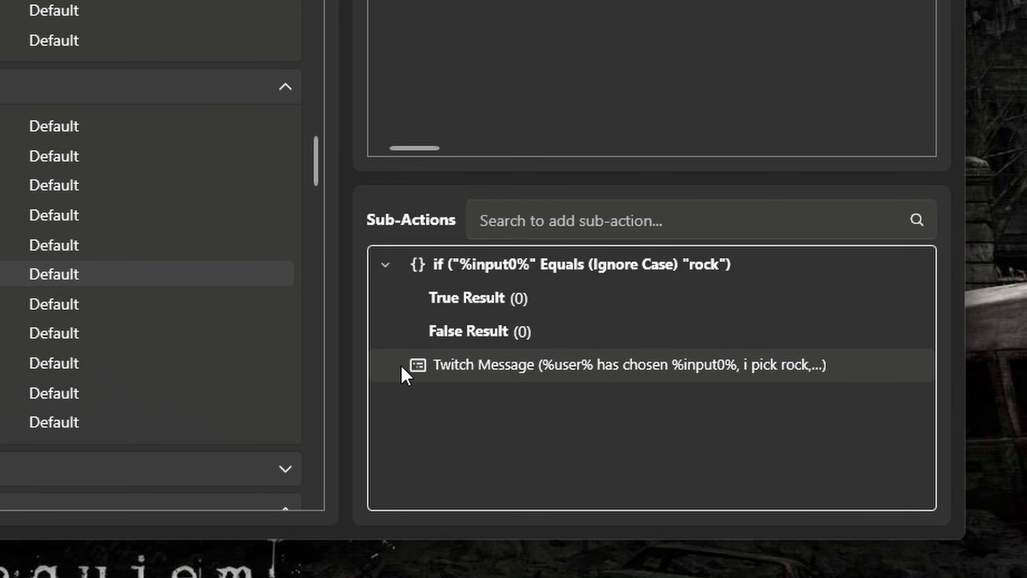
{"action": "left_click_drag", "start_coordinate": [482, 373], "coordinate": [461, 302]}
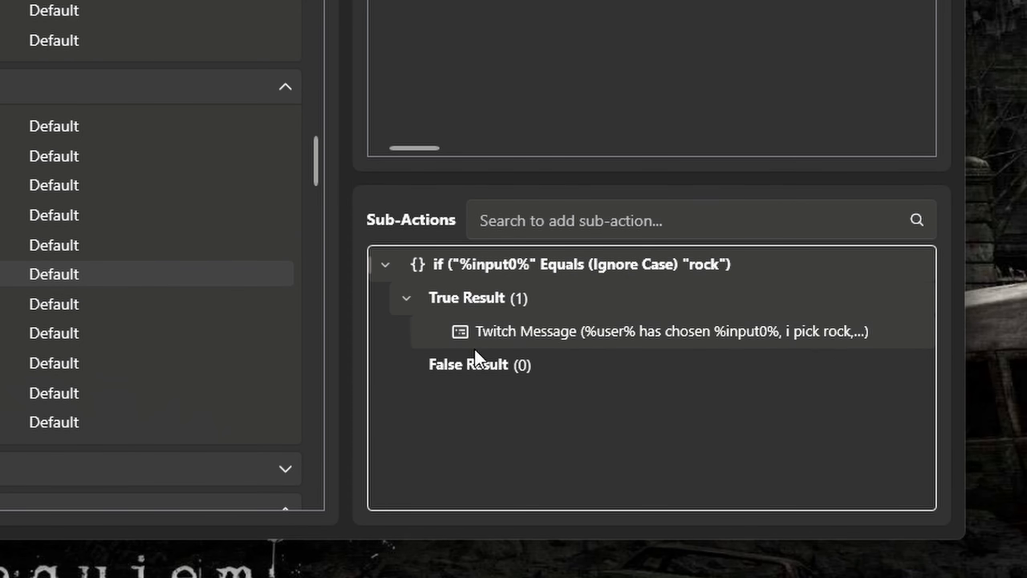
Create a sub-action group named "rps" inside True Result and move the Twitch message into it.
{"action": "right_click", "coordinate": [459, 416]}
{"action": "left_click", "coordinate": [509, 428]}
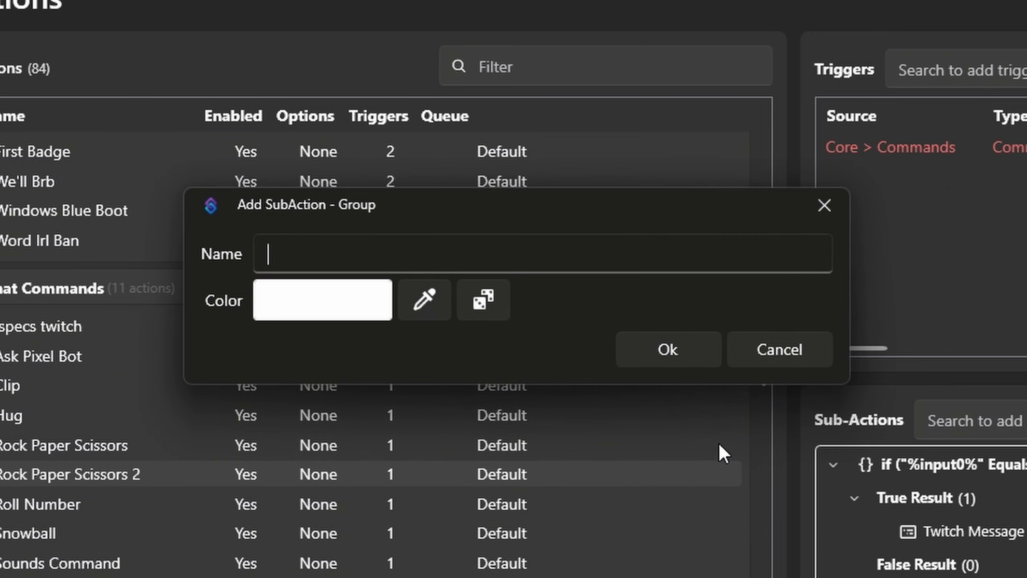
{"action": "type", "text": "rps"}
{"action": "left_click", "coordinate": [659, 349]}
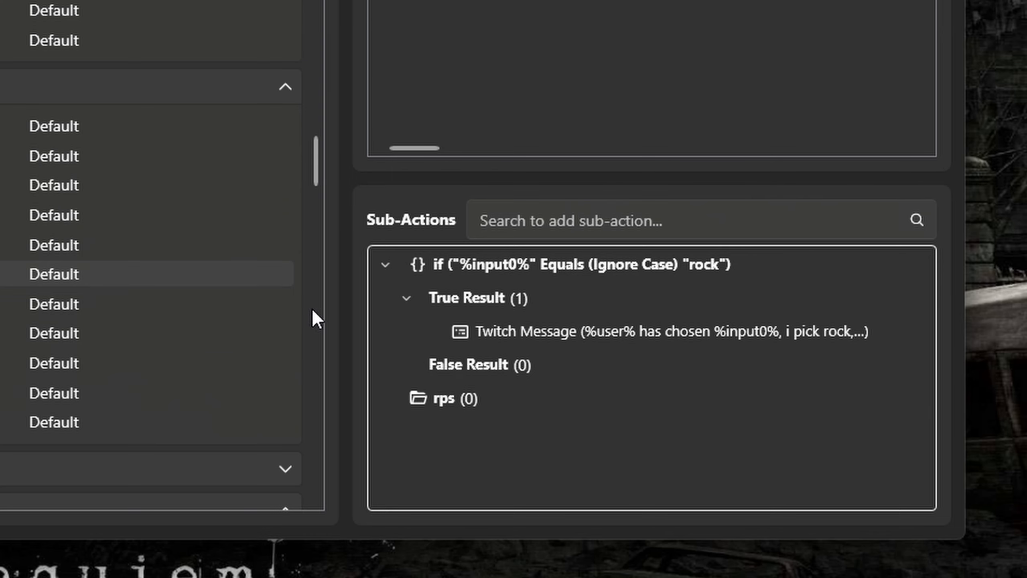
{"action": "left_click_drag", "start_coordinate": [456, 400], "coordinate": [456, 307]}
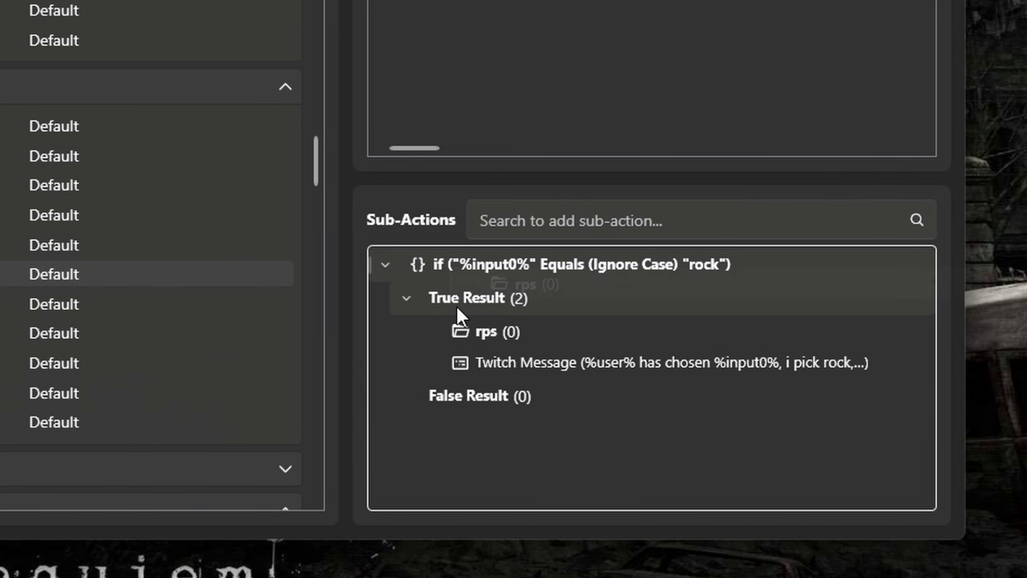
{"action": "left_click_drag", "start_coordinate": [479, 364], "coordinate": [492, 333]}
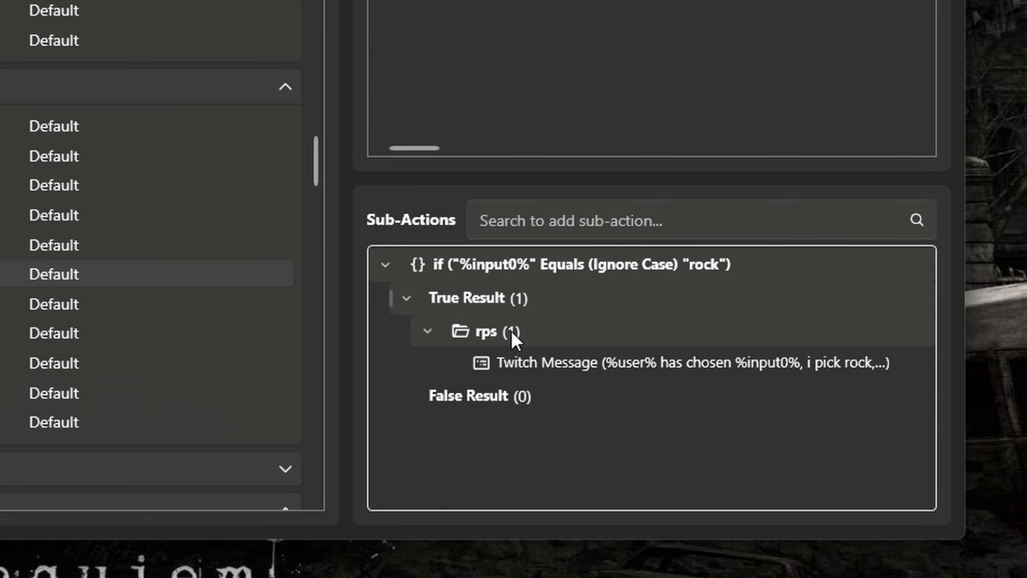
Duplicate the Twitch message twice within the rps group.
{"action": "left_click", "coordinate": [530, 359]}
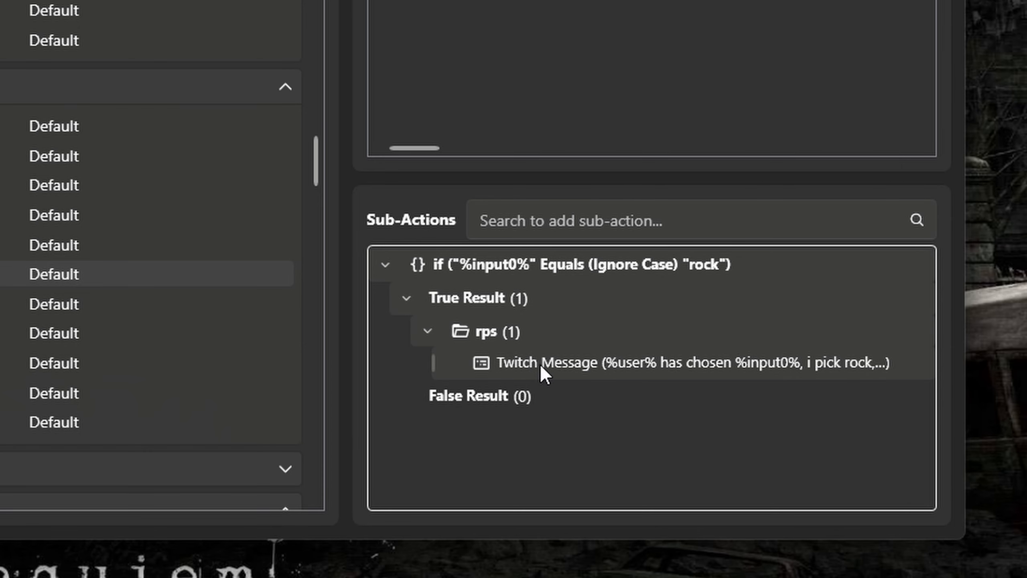
{"action": "key", "text": "ctrl+v"}
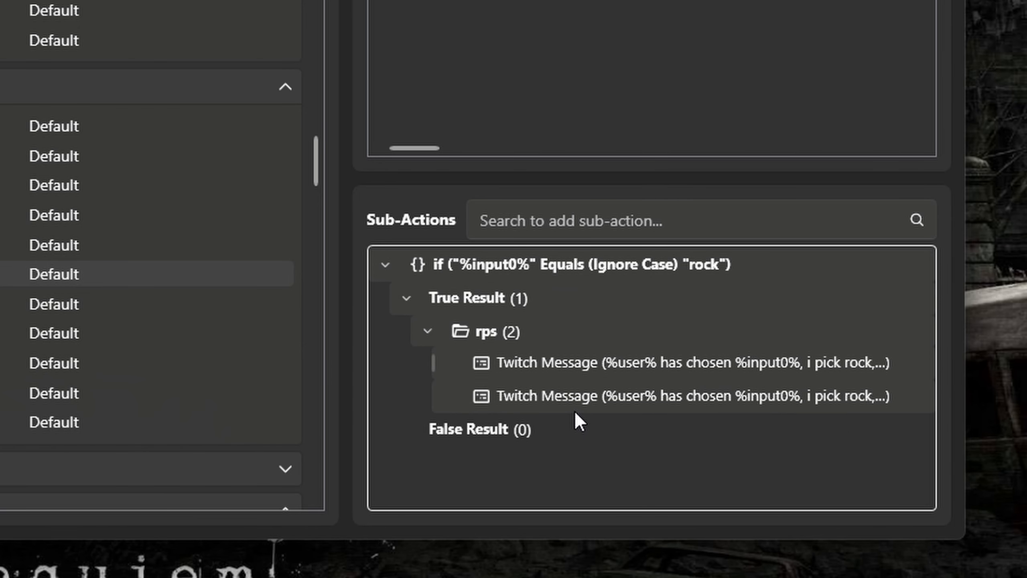
{"action": "key", "text": "ctrl+v"}
Change the middle Twitch message in the rps group to "%user% has chosen %input0%, i pick paper, i win".
{"action": "double_click", "coordinate": [630, 429]}
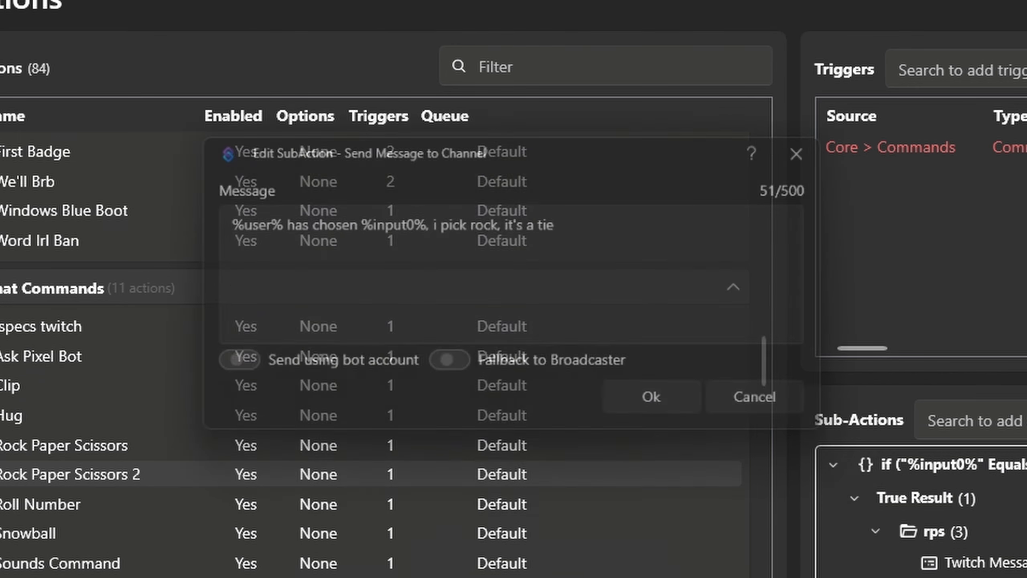
{"action": "double_click", "coordinate": [477, 222]}
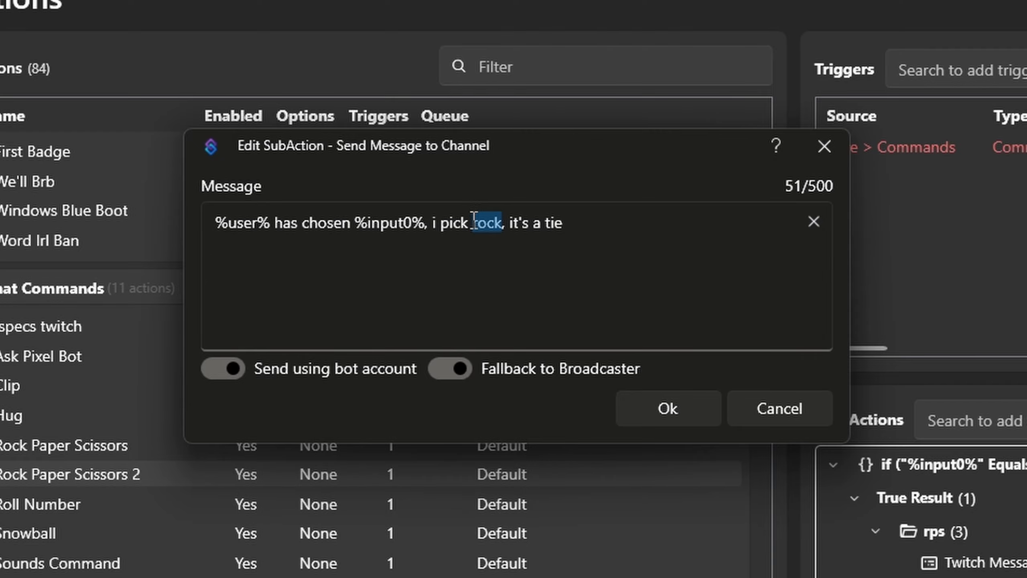
{"action": "type", "text": "paper"}
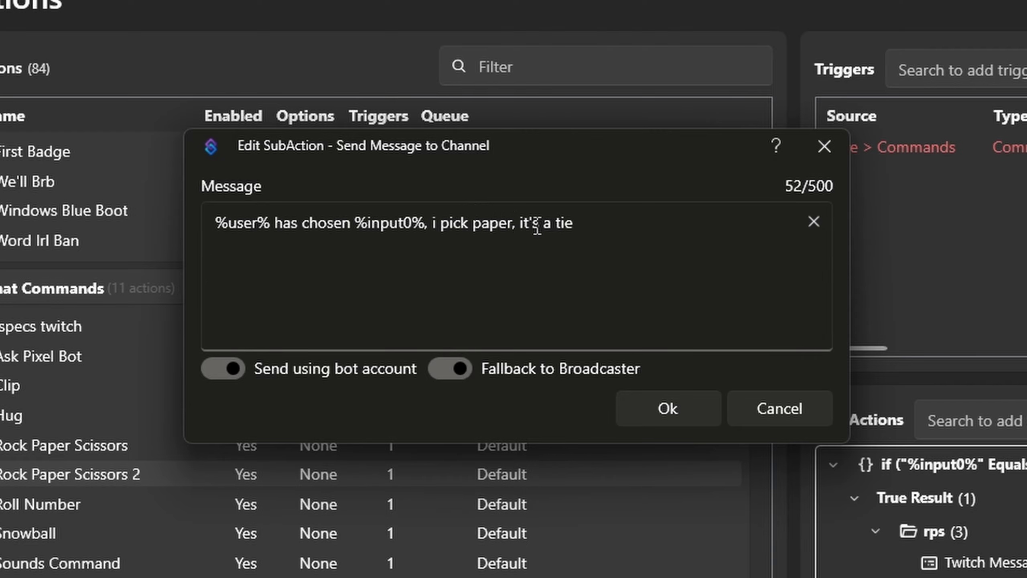
{"action": "left_click_drag", "start_coordinate": [529, 224], "coordinate": [584, 222]}
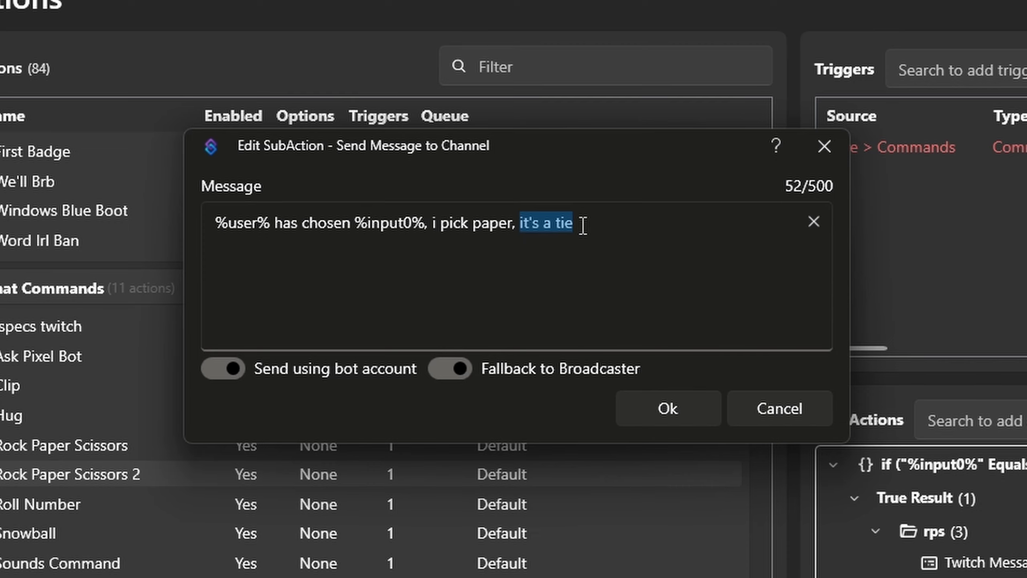
{"action": "key", "text": "BackSpace"}
{"action": "key", "text": "BackSpace"}
{"action": "type", "text": "win"}
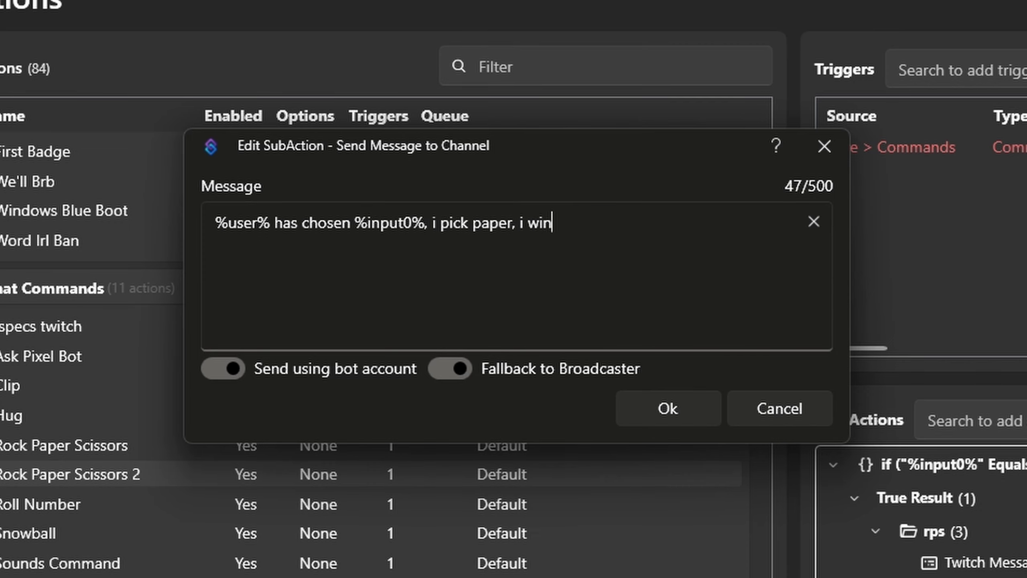
{"action": "left_click", "coordinate": [647, 412]}
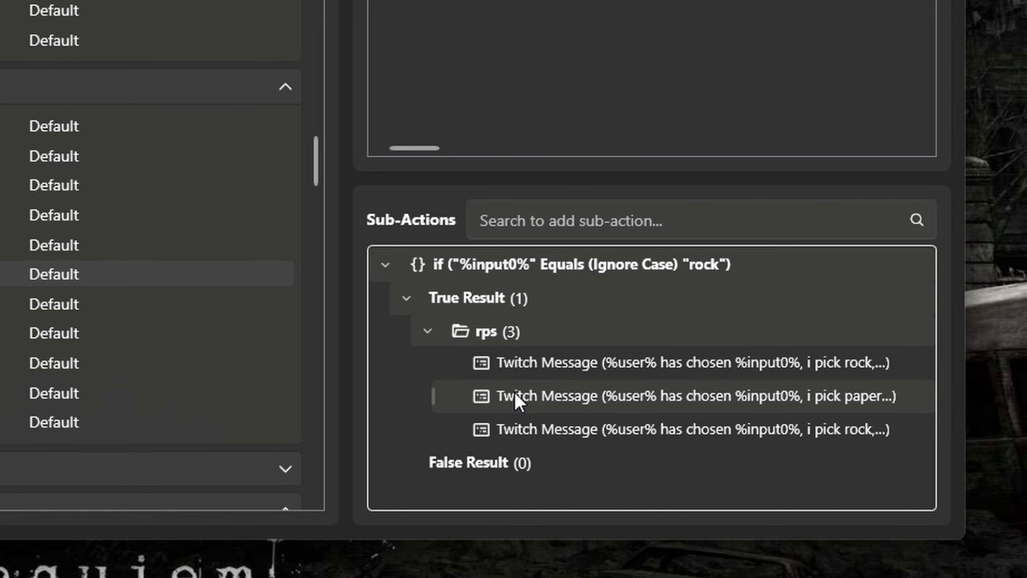
Change the last Twitch message in the rps group to "%user% has chosen %input0%, i pick scissors, i lose".
{"action": "double_click", "coordinate": [542, 435]}
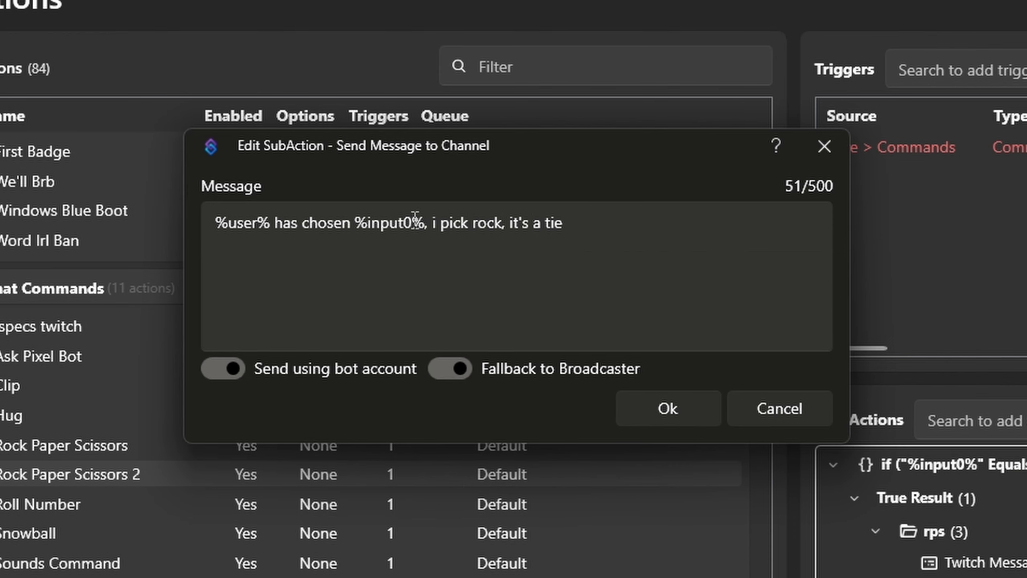
{"action": "double_click", "coordinate": [485, 223]}
{"action": "type", "text": "sc"}
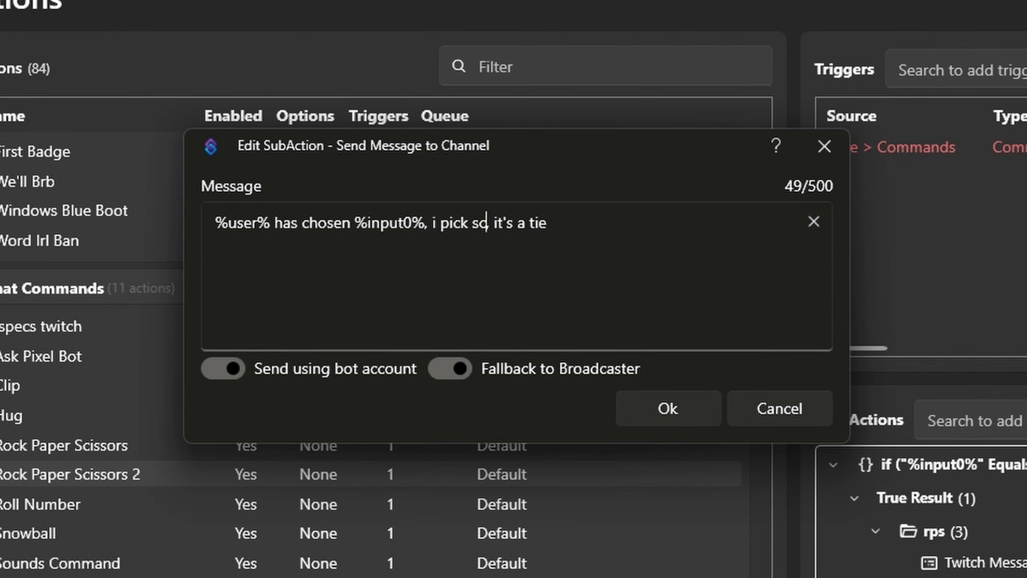
{"action": "type", "text": "issors"}
{"action": "mouse_move", "coordinate": [577, 223]}
{"action": "left_mouse_down"}
{"action": "mouse_move", "coordinate": [533, 224]}
{"action": "mouse_move", "coordinate": [586, 223]}
{"action": "left_mouse_up"}
{"action": "type", "text": "io los"}
{"action": "key", "text": "BackSpace"}
{"action": "key", "text": "BackSpace"}
{"action": "key", "text": "BackSpace"}
{"action": "key", "text": "BackSpace"}
{"action": "key", "text": "BackSpace"}
{"action": "type", "text": "los"}
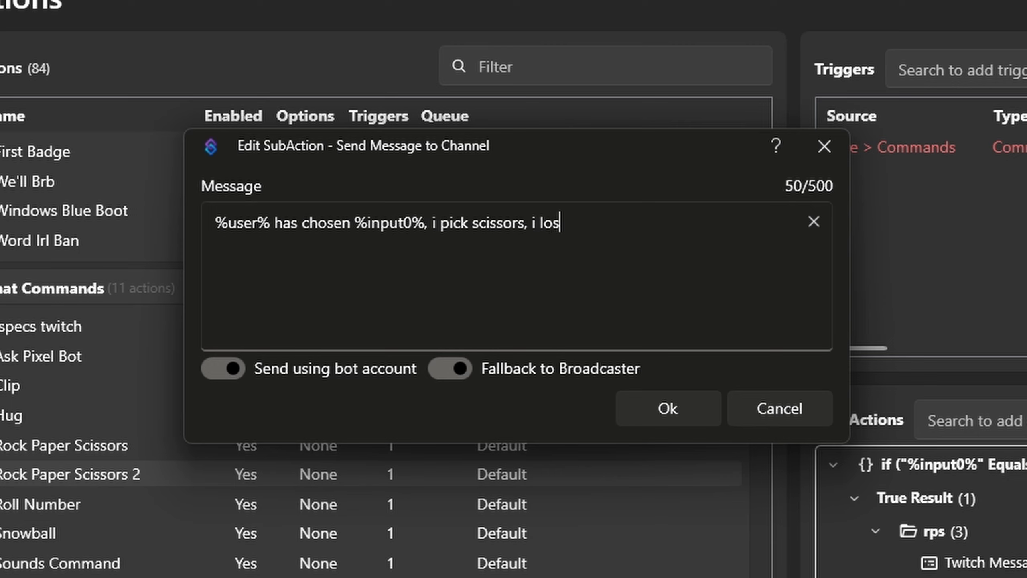
{"action": "type", "text": "e"}
{"action": "left_click", "coordinate": [668, 408]}
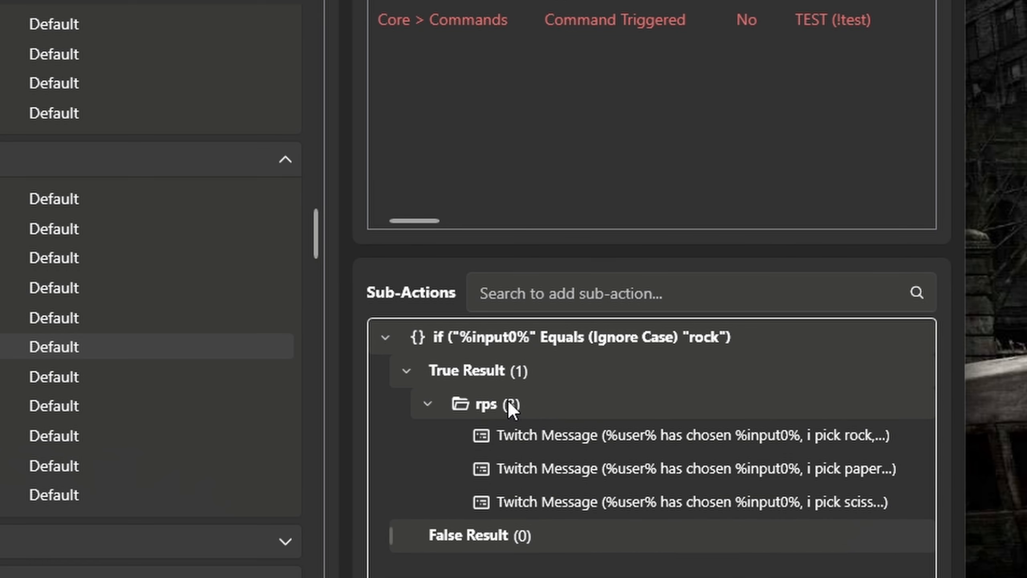
Set the rps group under True Result to run its sub-actions at random.
{"action": "right_click", "coordinate": [494, 404]}
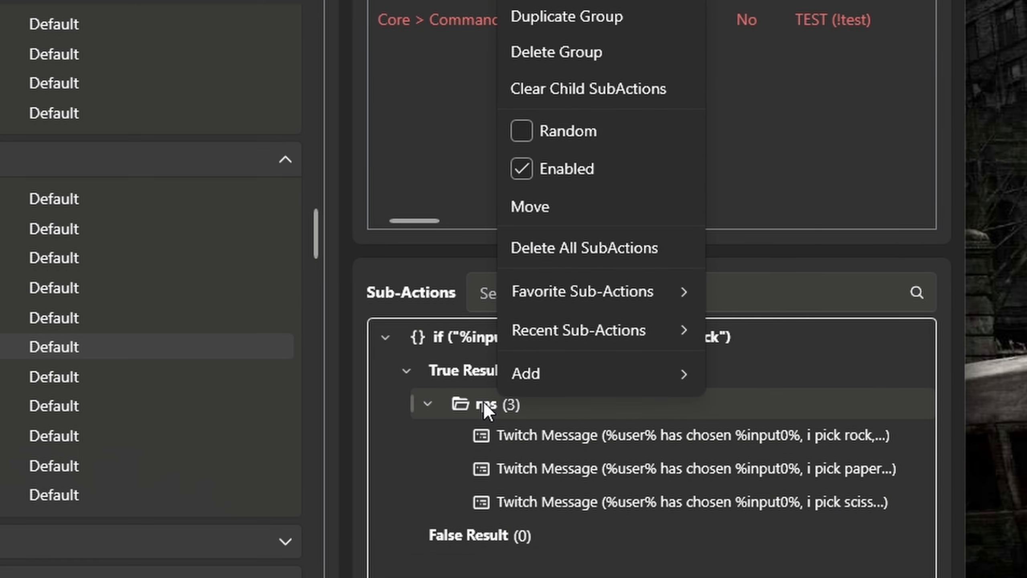
{"action": "left_click", "coordinate": [521, 131]}
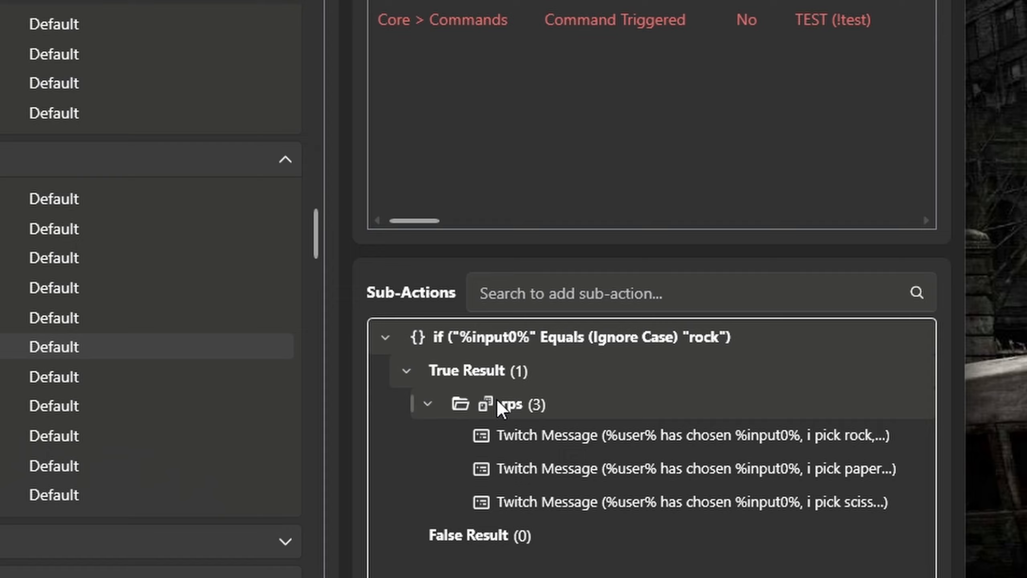
{"action": "left_click", "coordinate": [406, 371]}
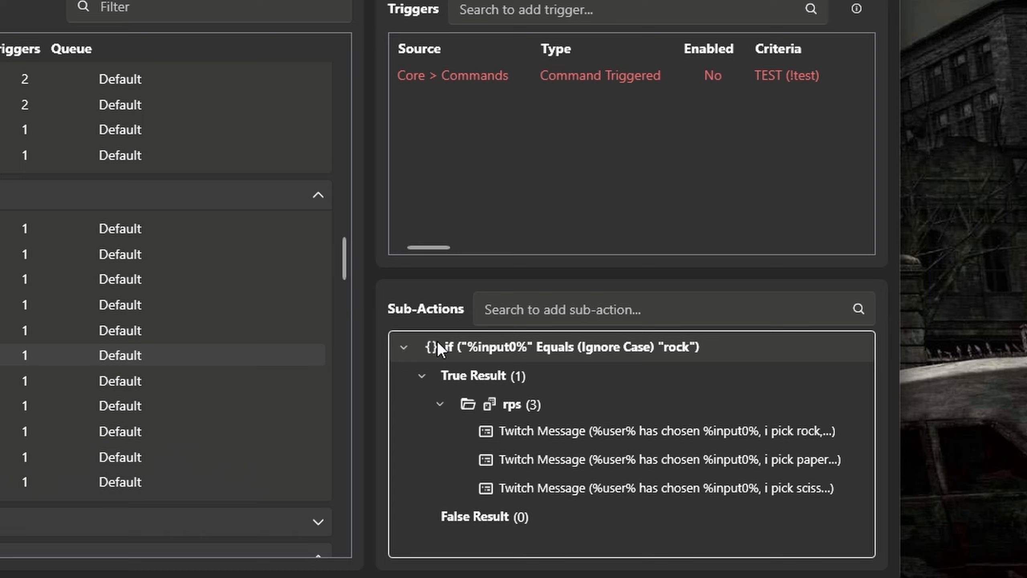
Duplicate the "rock" If/Else sub-action with its contents and collapse the original.
{"action": "right_click", "coordinate": [520, 342]}
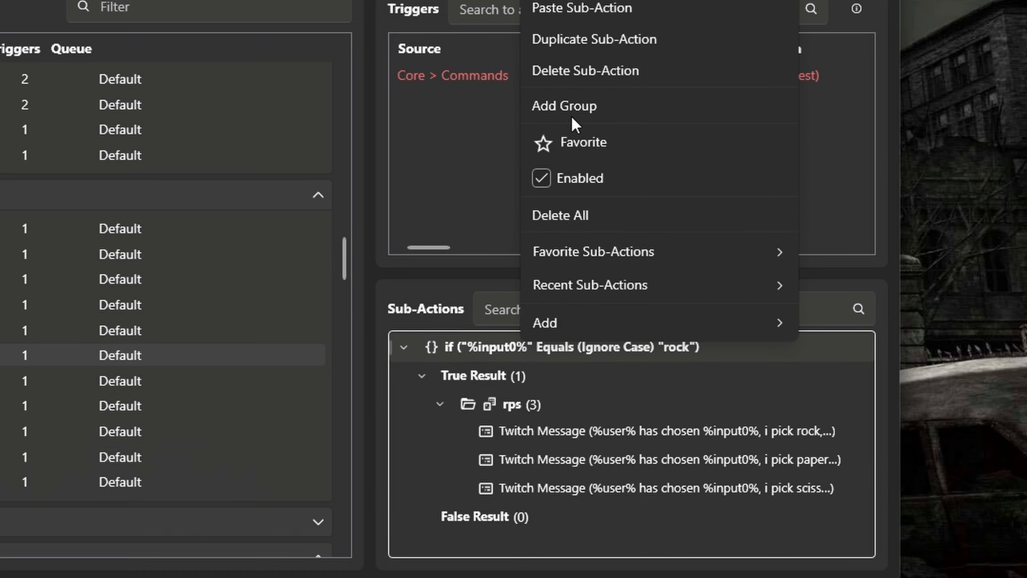
{"action": "left_click", "coordinate": [584, 43]}
{"action": "scroll", "coordinate": [552, 405], "scroll_direction": "down", "scroll_amount": 1}
{"action": "scroll", "coordinate": [565, 480], "scroll_direction": "down", "scroll_amount": 1}
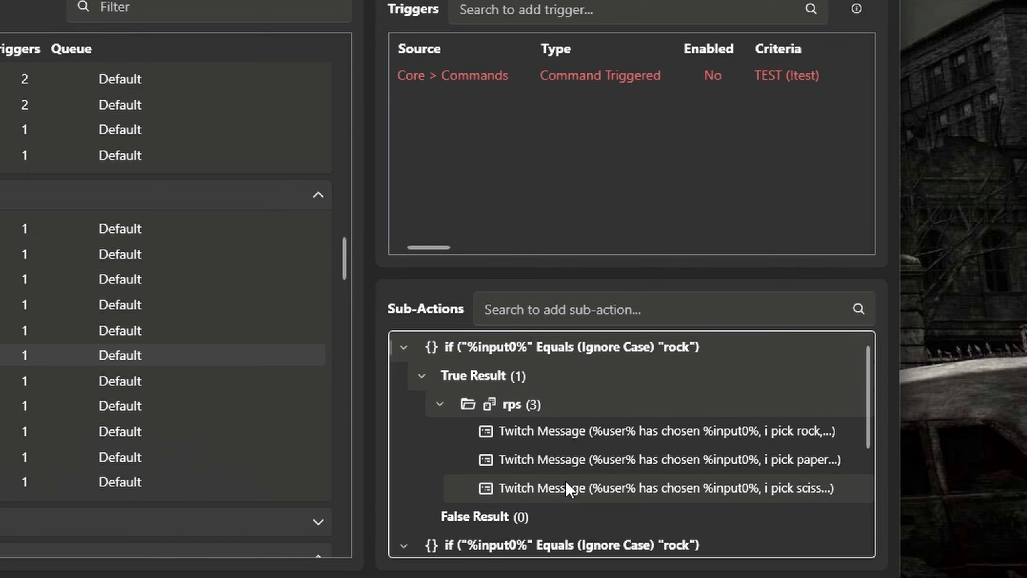
{"action": "left_click", "coordinate": [403, 347]}
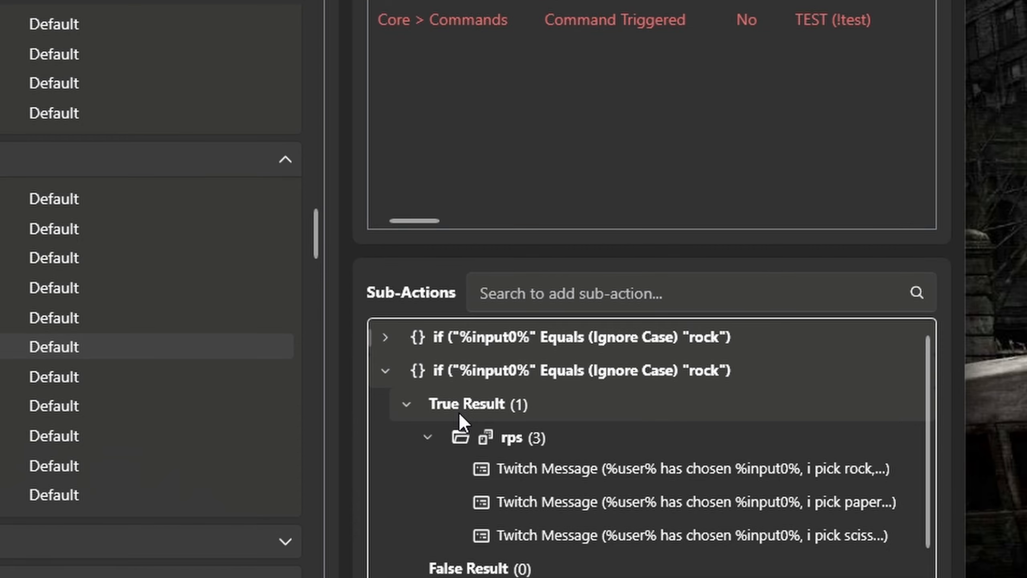
Set the comparison value of the duplicated If/Else sub-action to "paper".
{"action": "double_click", "coordinate": [728, 366]}
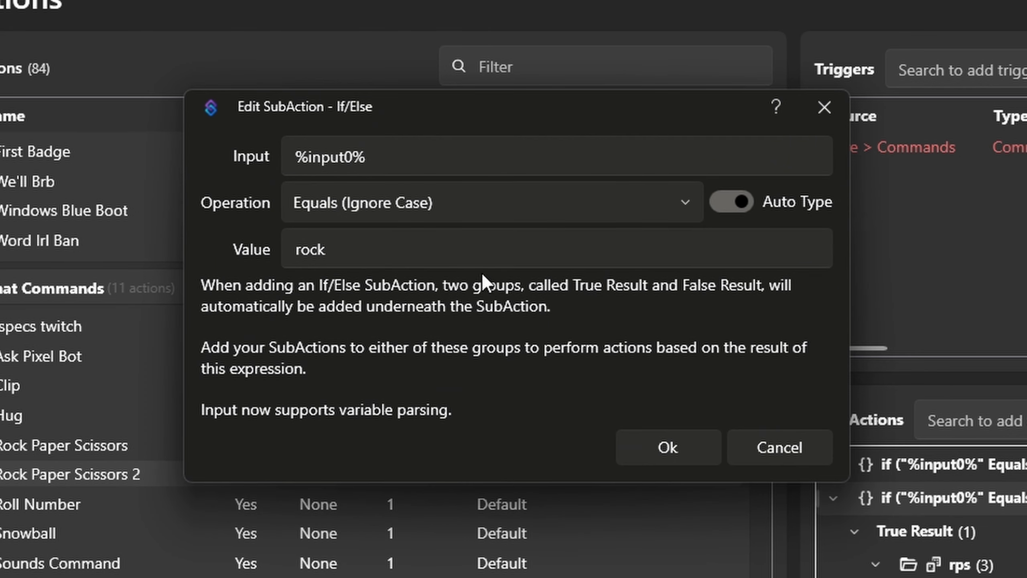
{"action": "double_click", "coordinate": [481, 259]}
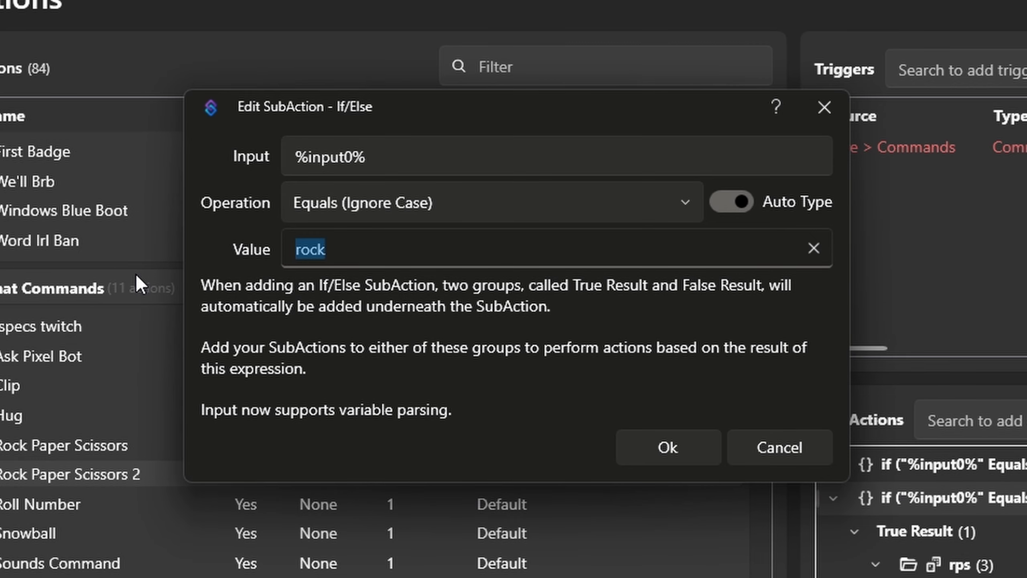
{"action": "type", "text": "paper"}
{"action": "left_click", "coordinate": [687, 449]}
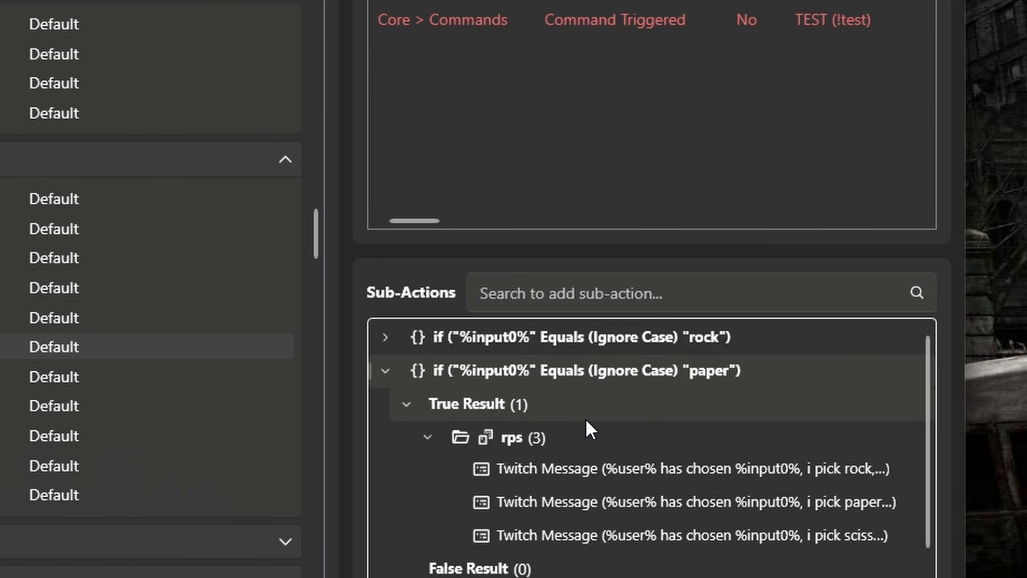
Review the "i pick rock" Twitch message in the rps group of the "paper" condition.
{"action": "left_click", "coordinate": [636, 479]}
{"action": "double_click", "coordinate": [634, 481]}
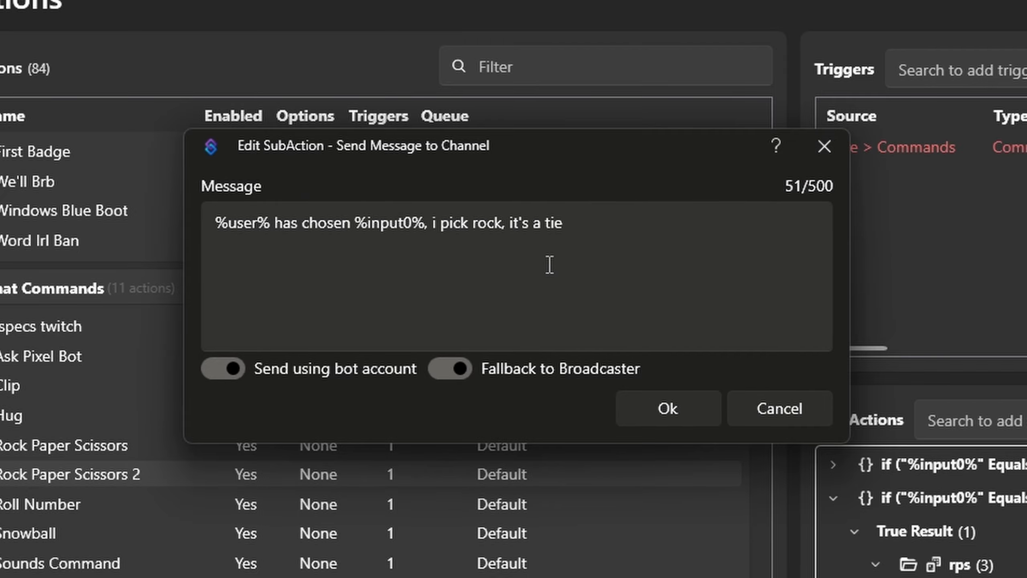
{"action": "left_click", "coordinate": [668, 408]}
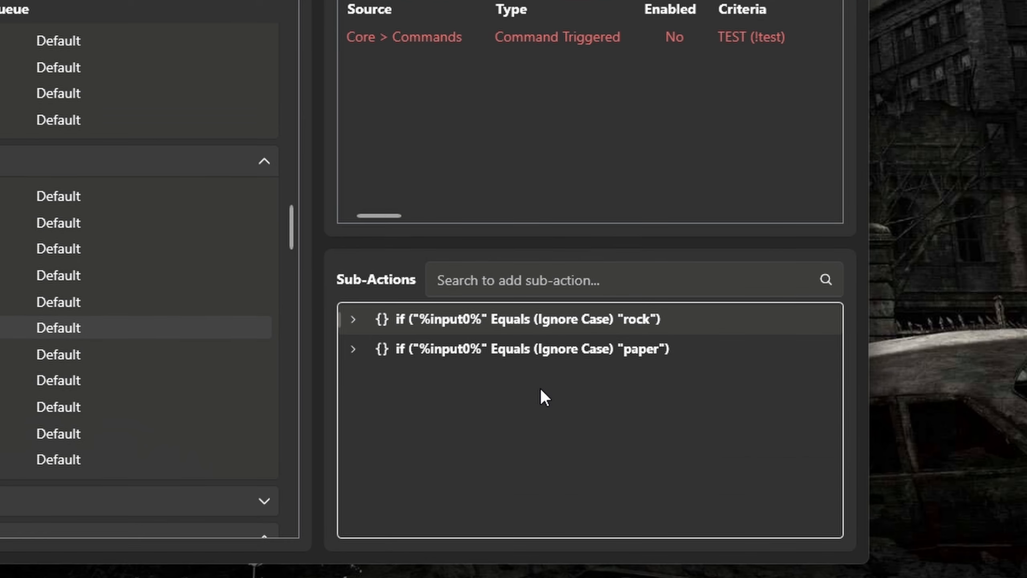
Duplicate the "paper" If/Else sub-action with its rps group of Twitch messages.
{"action": "right_click", "coordinate": [525, 344]}
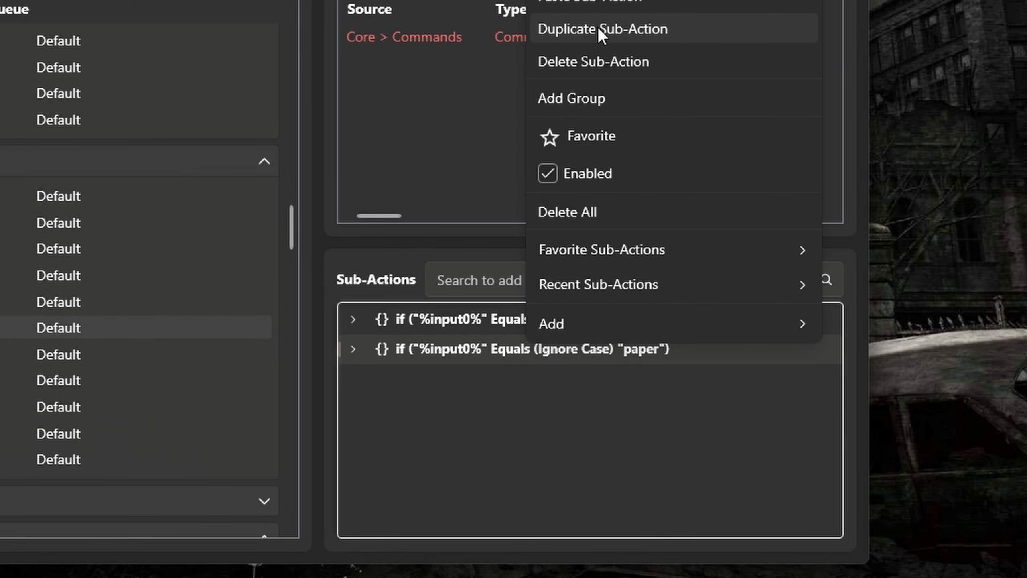
{"action": "left_click", "coordinate": [587, 24]}
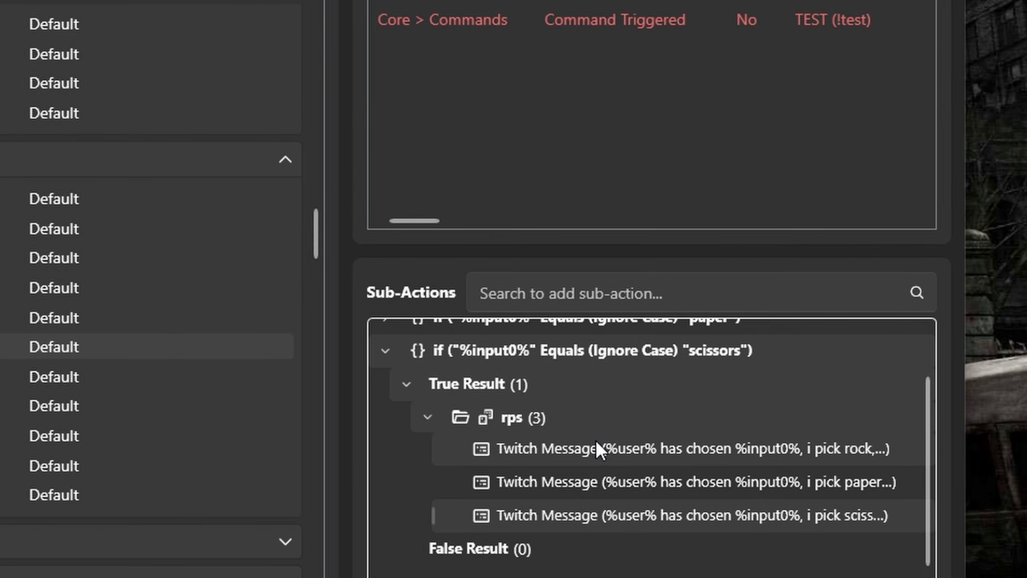
{"action": "scroll", "coordinate": [595, 439], "scroll_direction": "up", "scroll_amount": 1}
{"action": "left_click", "coordinate": [386, 404]}
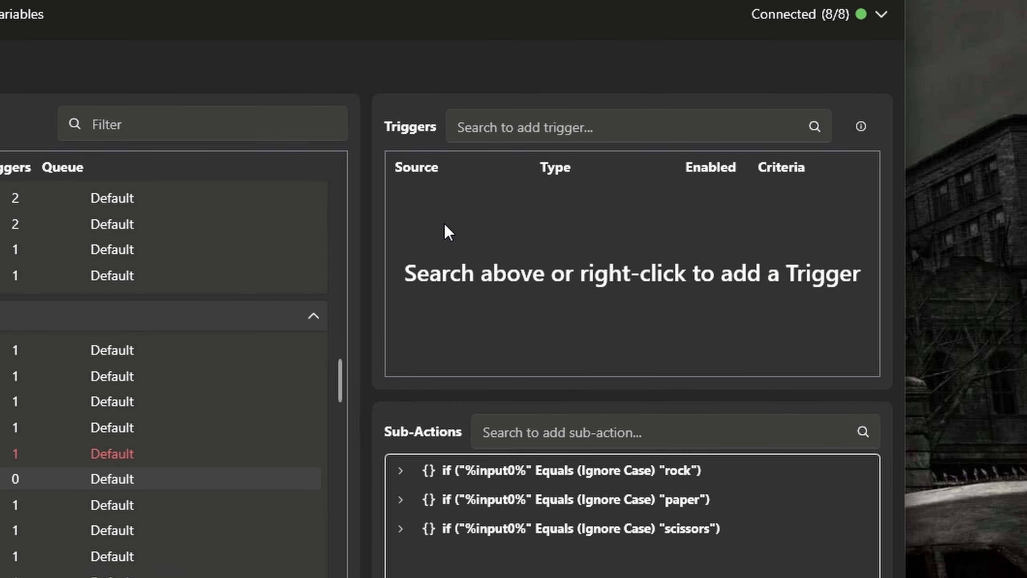
Start adding a Core Command Triggered trigger to the Rock Paper Scissors 2 action.
{"action": "right_click", "coordinate": [420, 212]}
{"action": "mouse_move", "coordinate": [491, 433]}
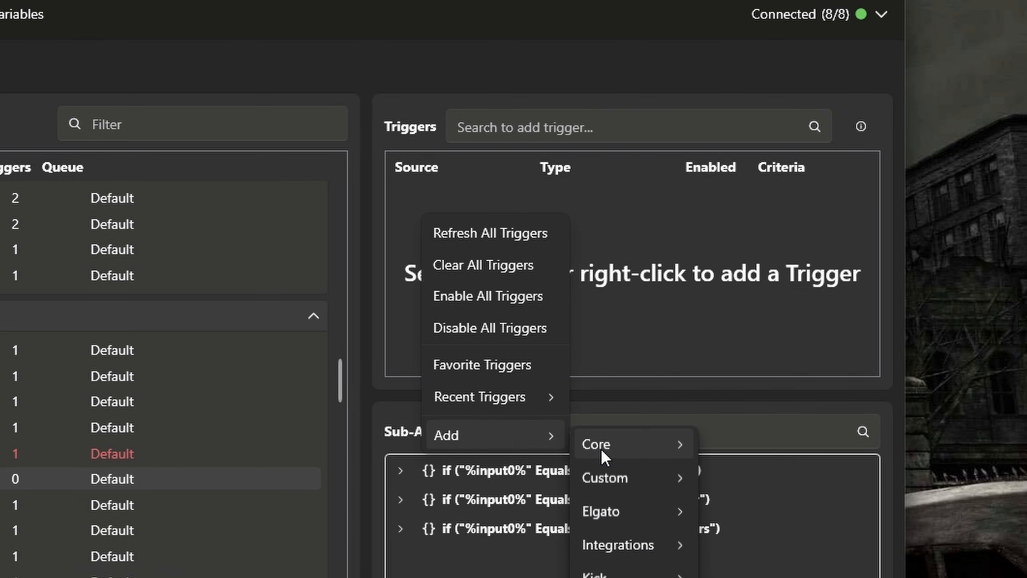
{"action": "mouse_move", "coordinate": [609, 455]}
{"action": "mouse_move", "coordinate": [786, 73]}
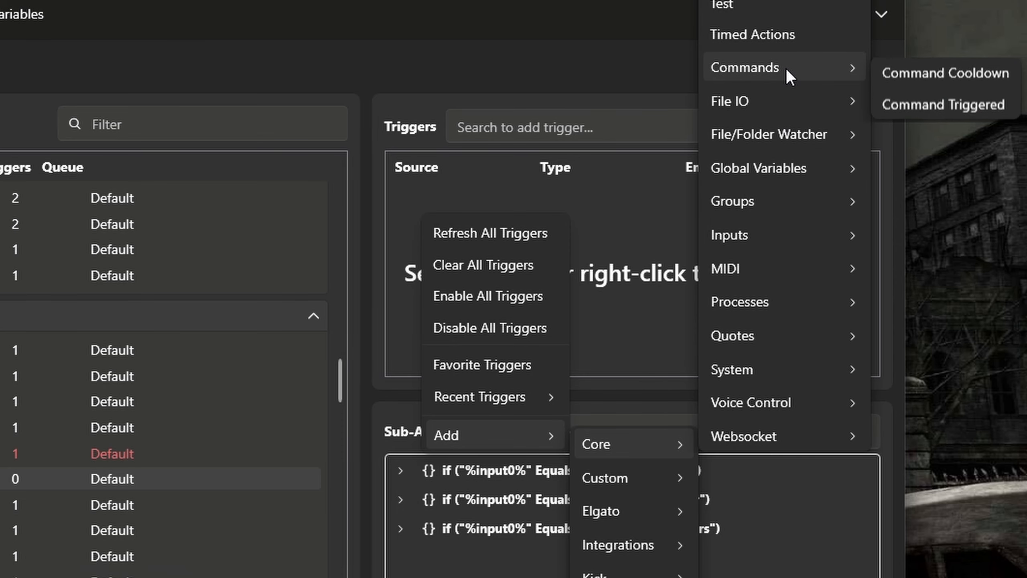
{"action": "left_click", "coordinate": [918, 107]}
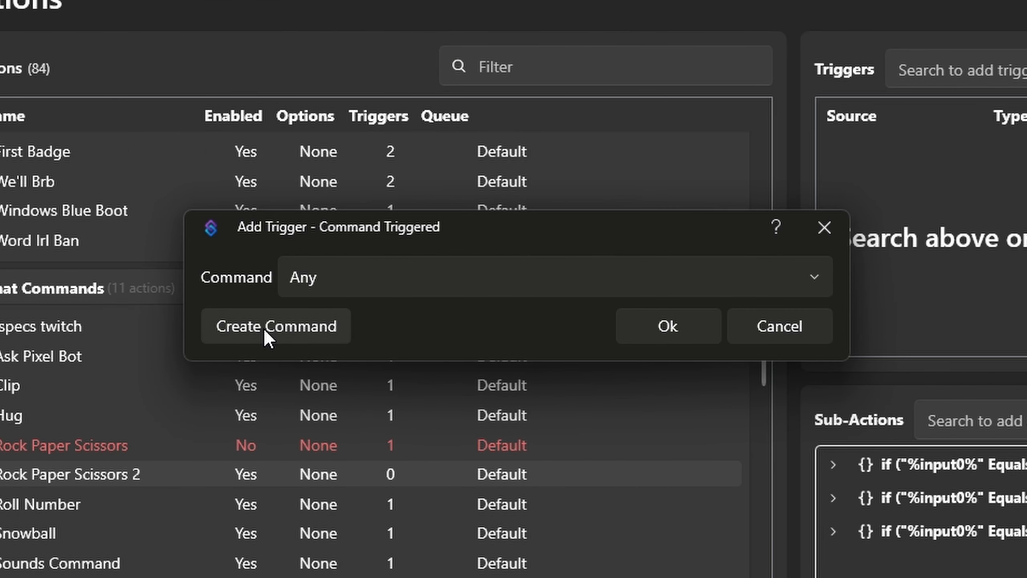
Create a new command named "rps" for the trigger, with "!rps" as its chat command.
{"action": "left_click", "coordinate": [397, 281]}
{"action": "scroll", "coordinate": [392, 526], "scroll_direction": "down", "scroll_amount": 1}
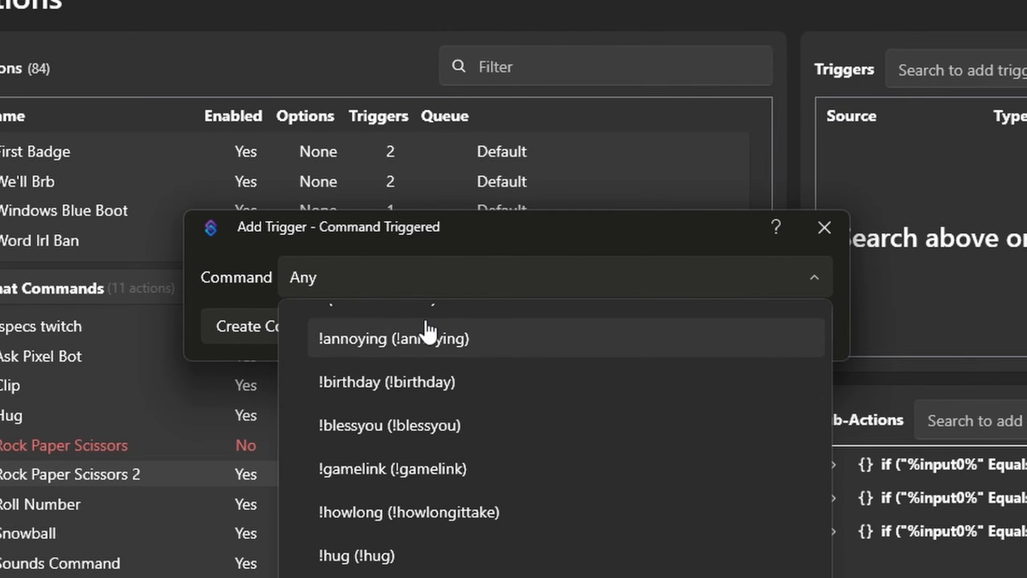
{"action": "left_click", "coordinate": [278, 325]}
{"action": "left_click", "coordinate": [279, 326]}
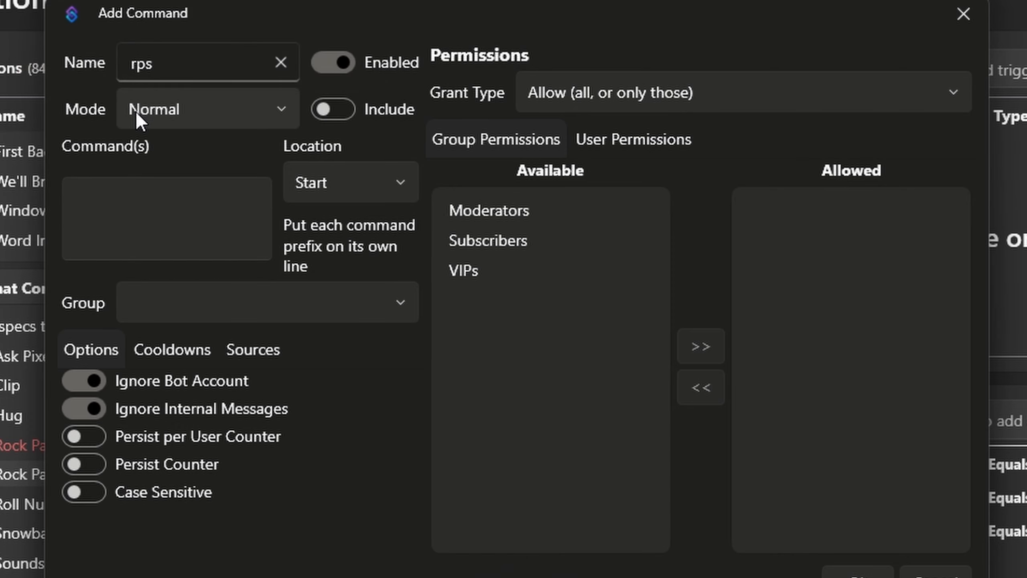
{"action": "left_click", "coordinate": [143, 239]}
{"action": "type", "text": "!rps"}
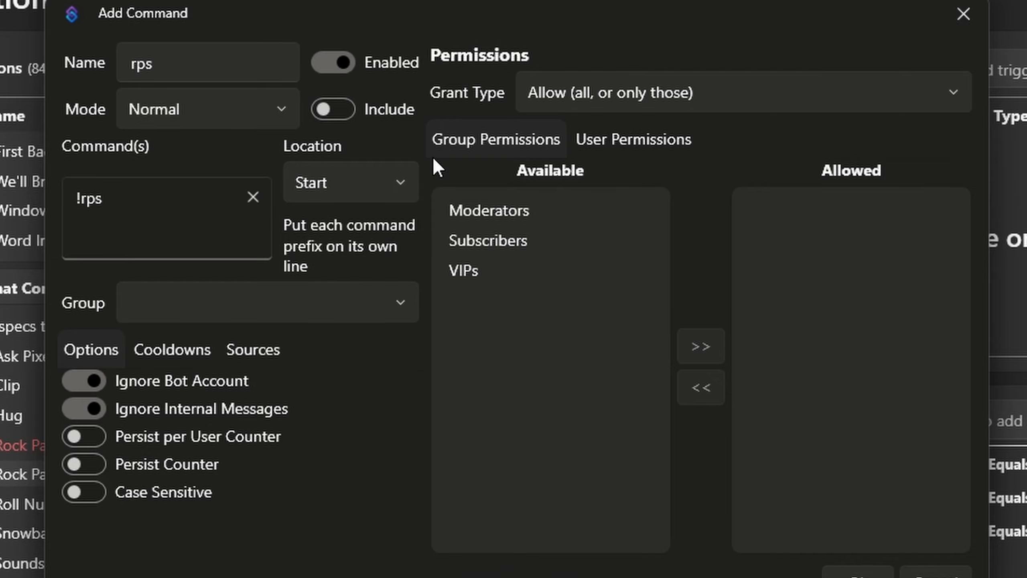
Review the new command's cooldown settings and save it as the action's Command Triggered trigger.
{"action": "left_click", "coordinate": [195, 355]}
{"action": "left_click", "coordinate": [96, 352]}
{"action": "left_click", "coordinate": [192, 356]}
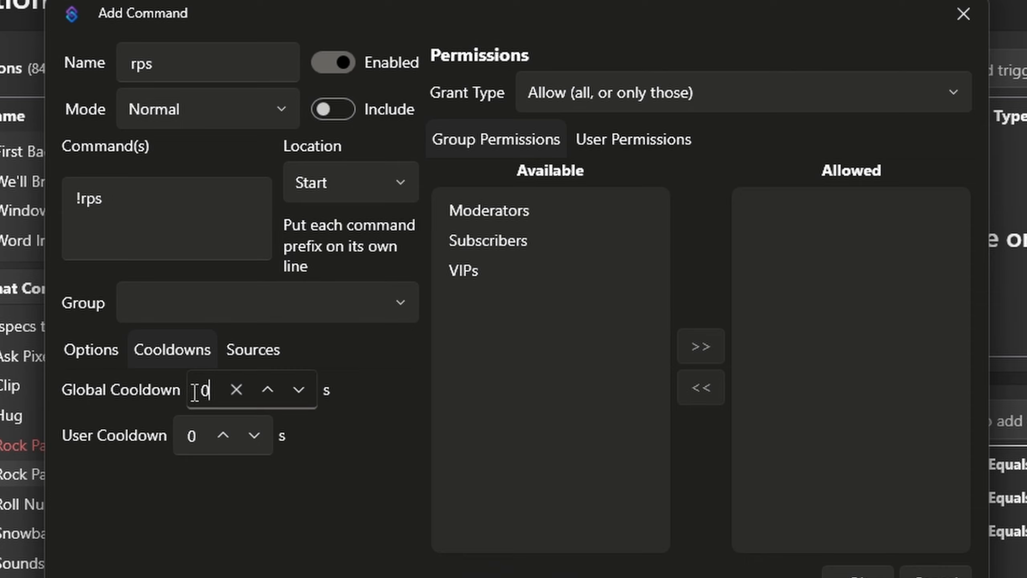
{"action": "left_click", "coordinate": [92, 349]}
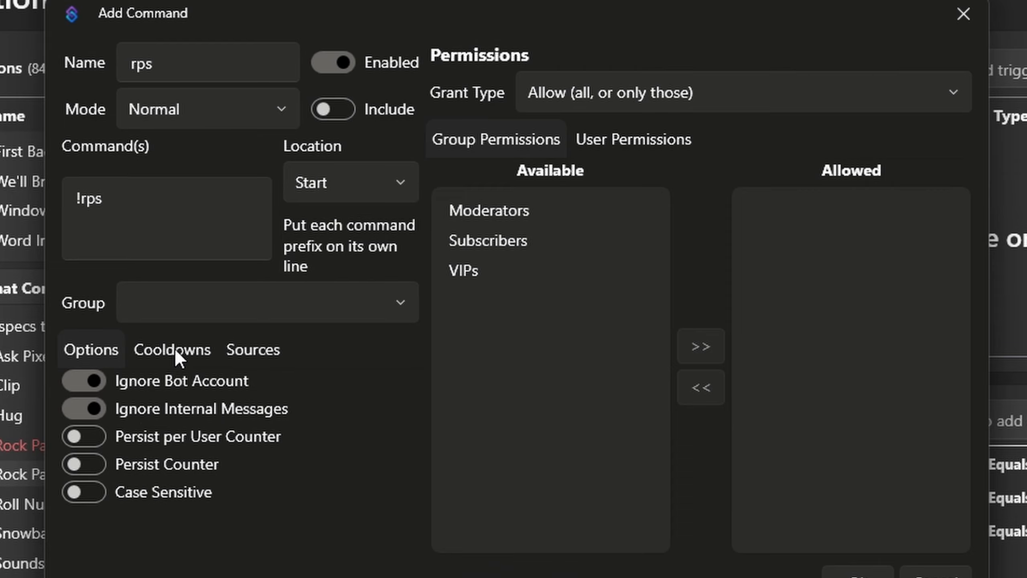
{"action": "left_click", "coordinate": [858, 575]}
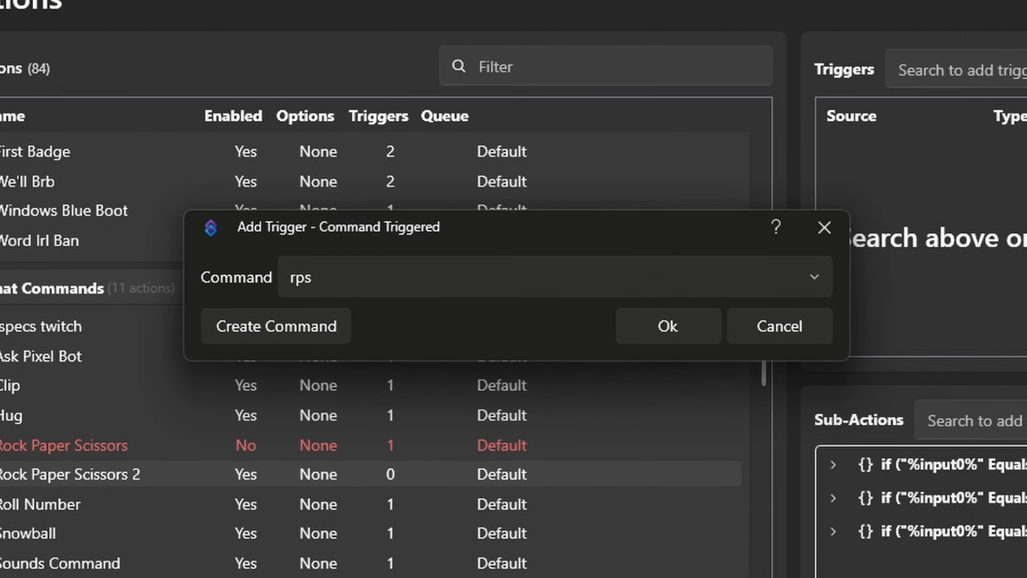
{"action": "left_click", "coordinate": [701, 334]}
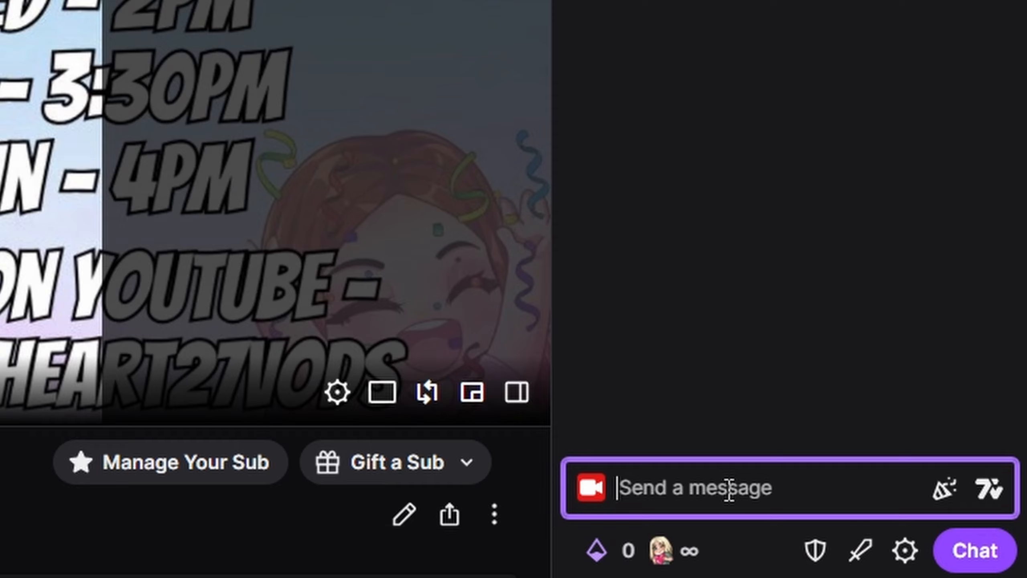
Test the command by sending "!rps paper" in the Twitch channel chat.
{"action": "type", "text": "!rps"}
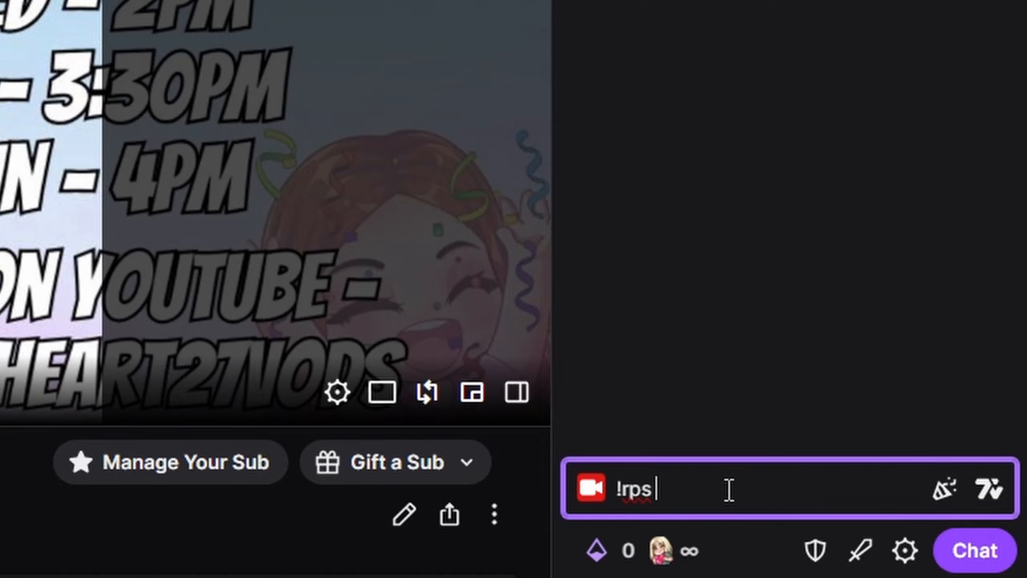
{"action": "type", "text": " pap"}
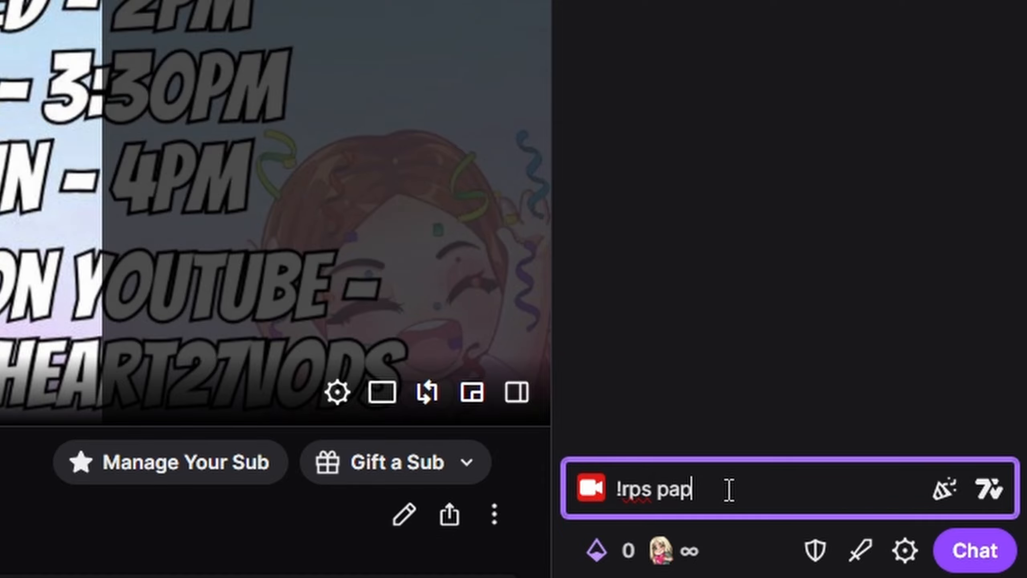
{"action": "type", "text": "er"}
{"action": "key", "text": "Return"}
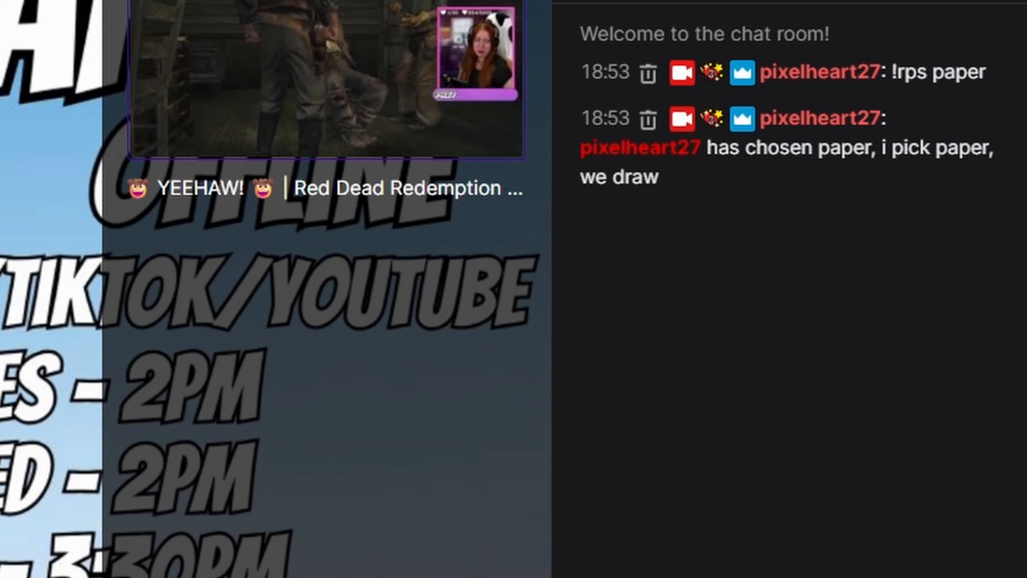